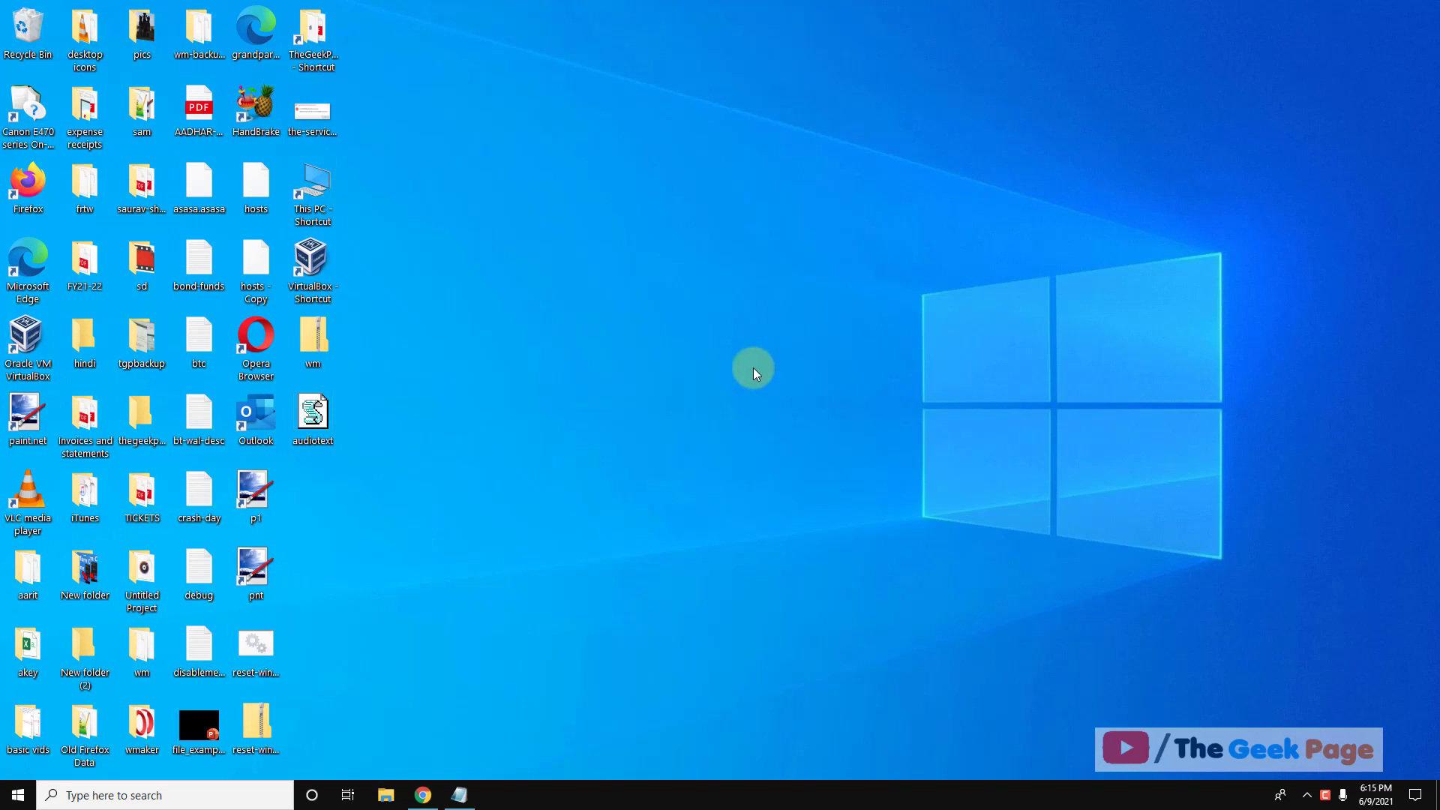
- Go from Start through Settings' Network & Internet status page to the Network and Sharing Center
left_click(2, 804)
left_click(20, 732)
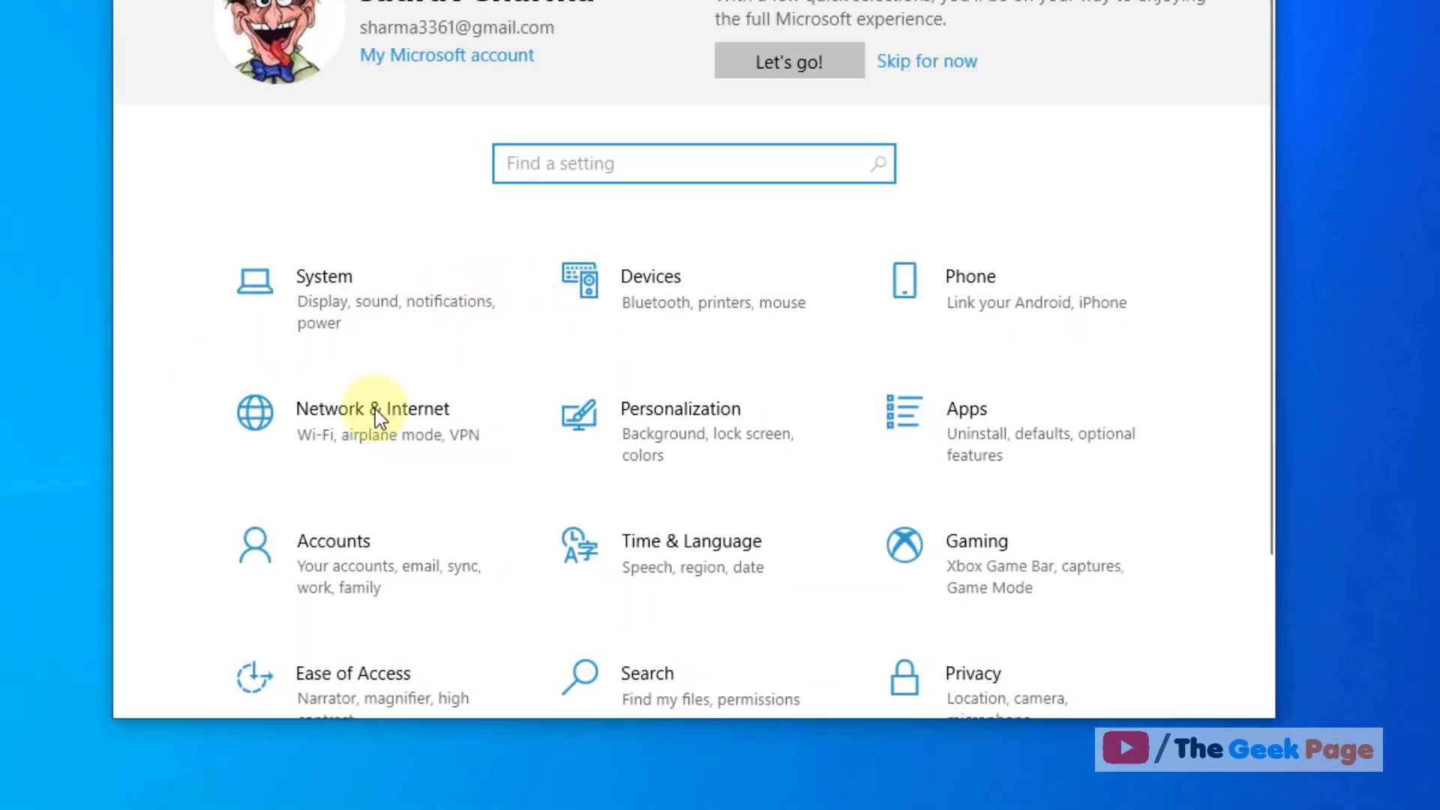
left_click(417, 424)
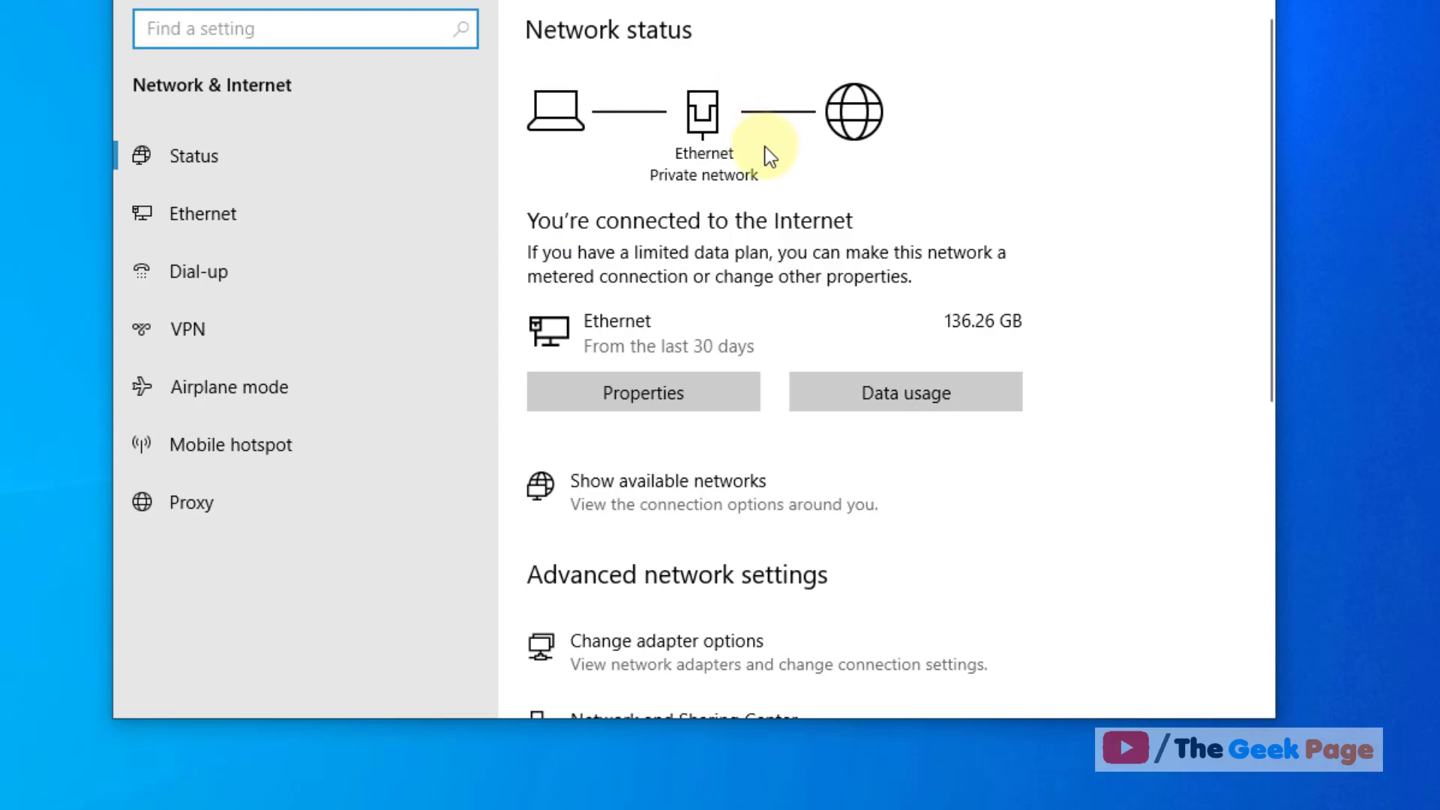
scroll(765, 147, "down", 5)
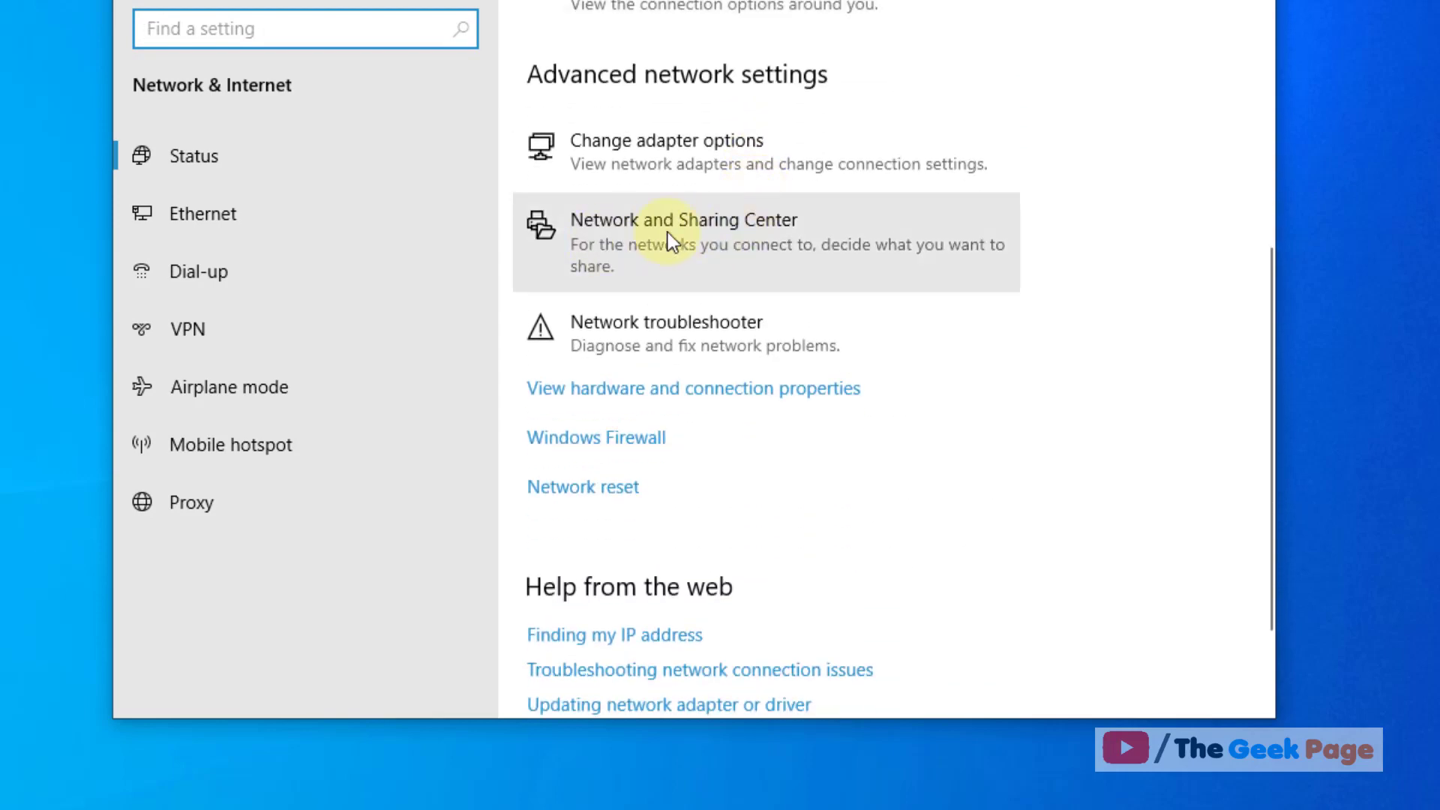
left_click(669, 246)
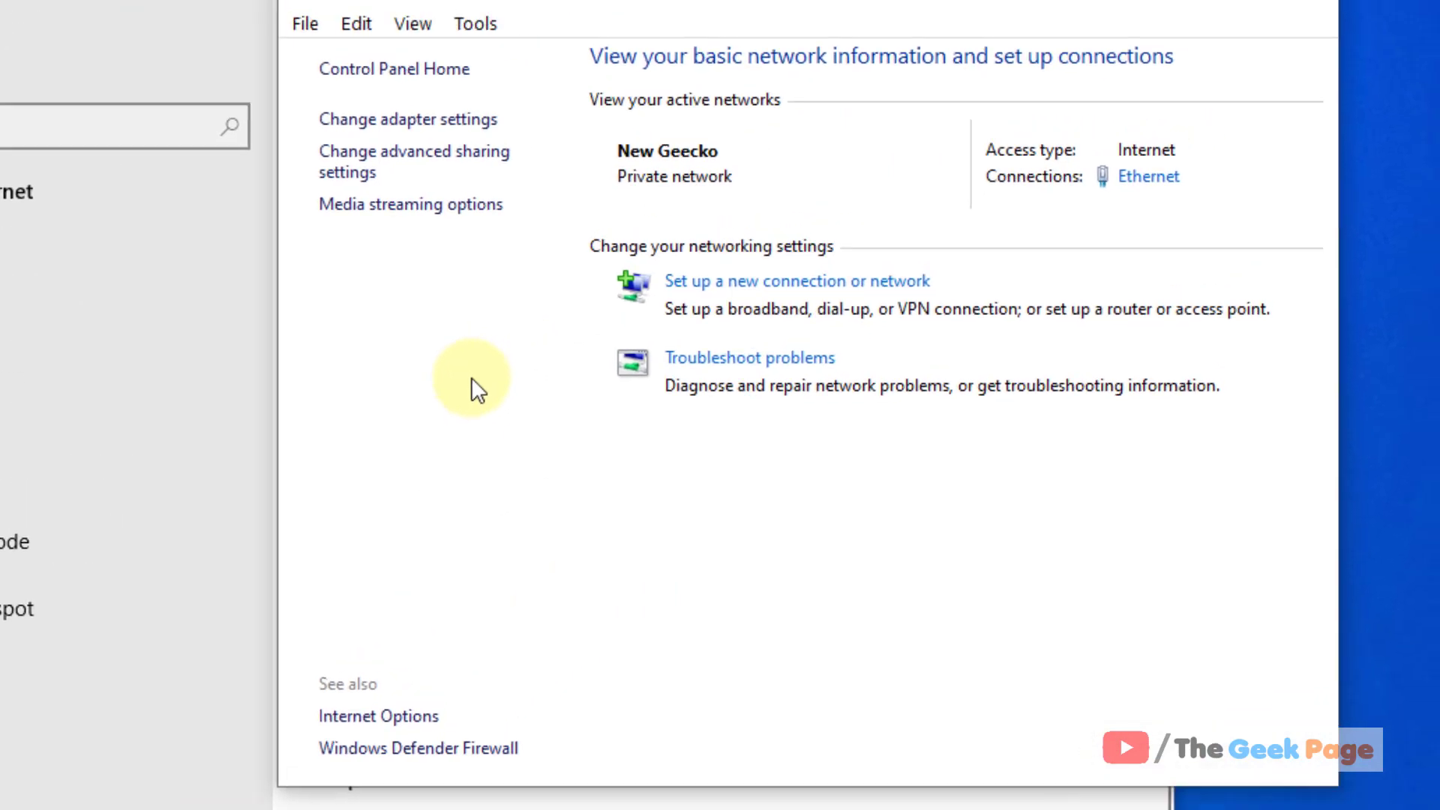
- In advanced sharing settings, keep network discovery on and turn on file and printer sharing for Private
left_click(473, 159)
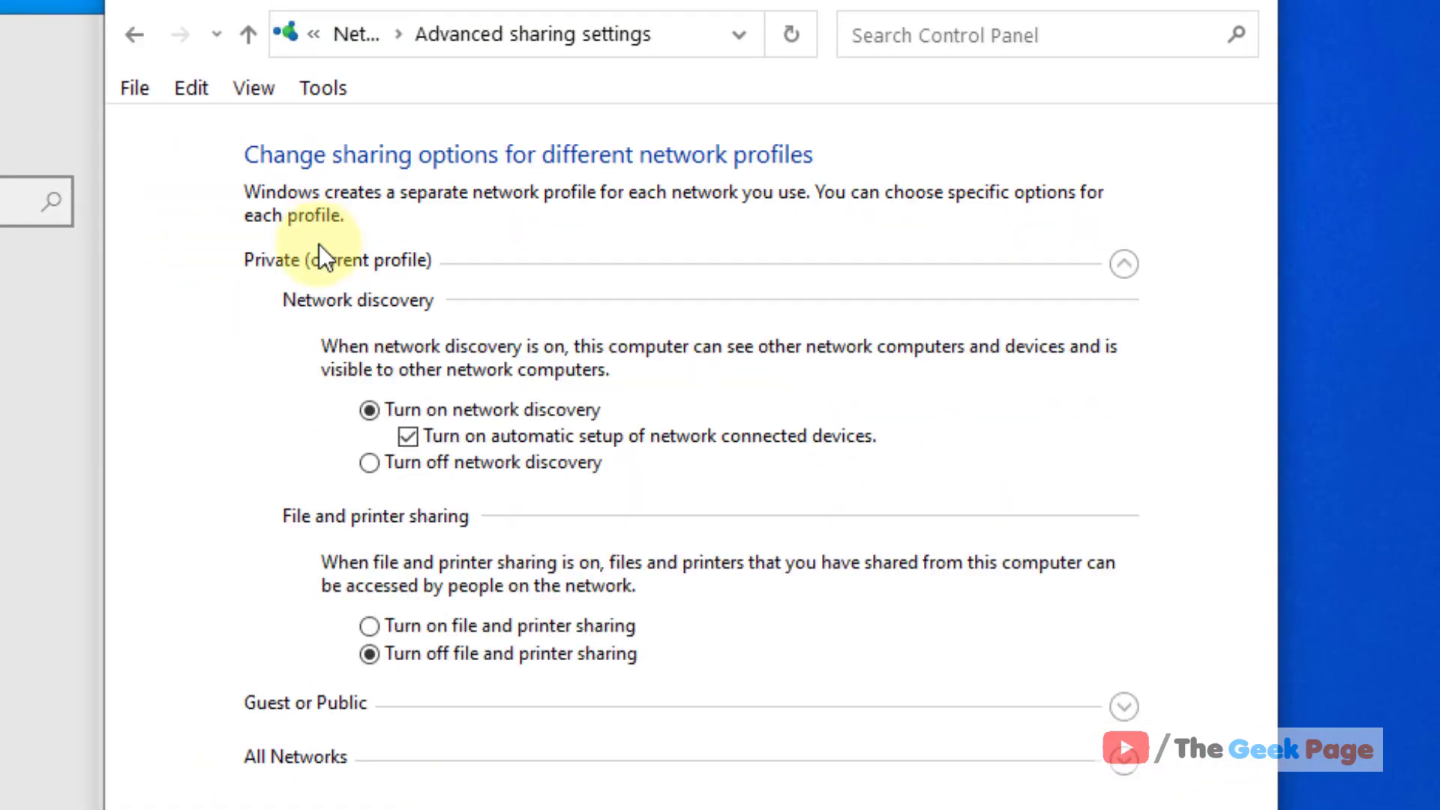
left_click(369, 411)
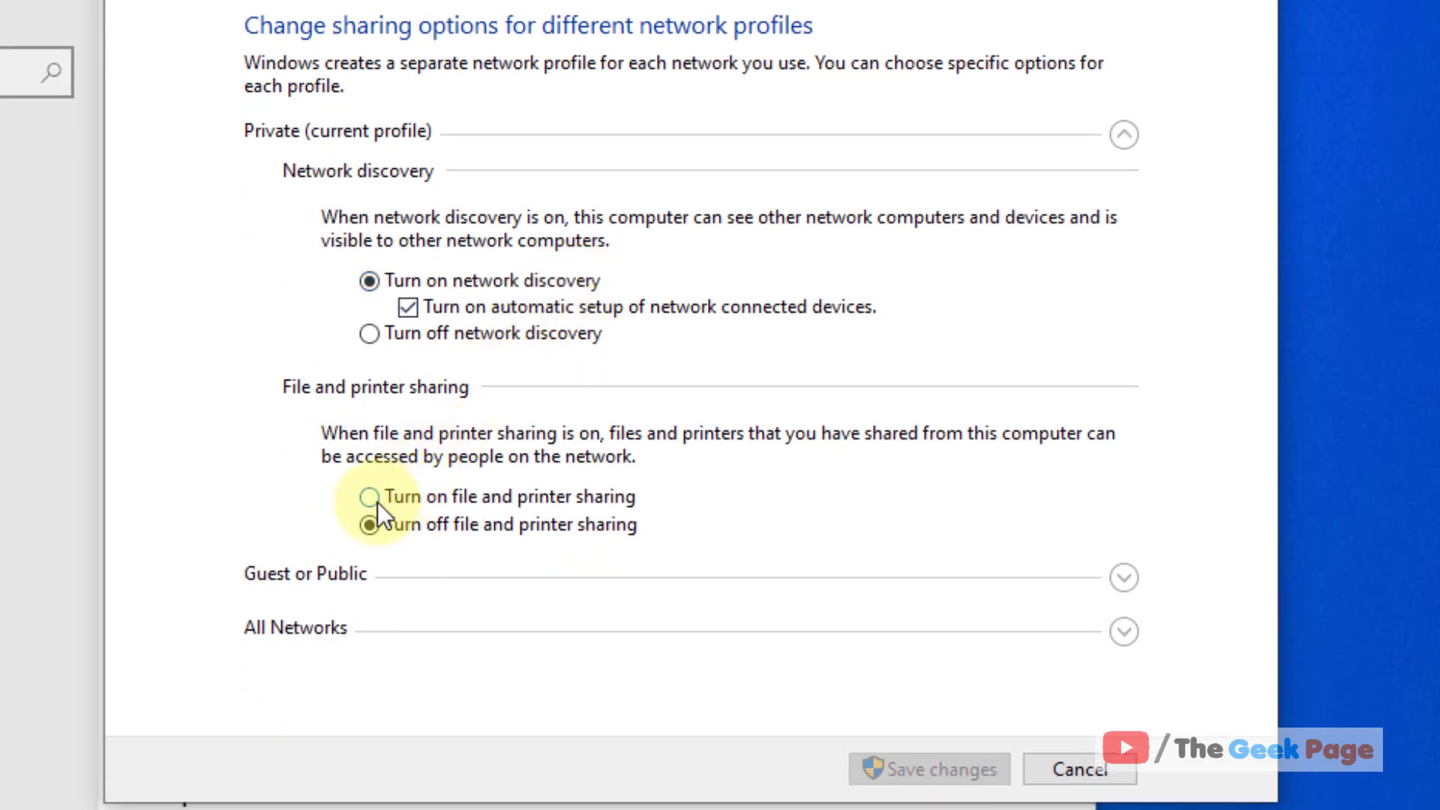
left_click(376, 501)
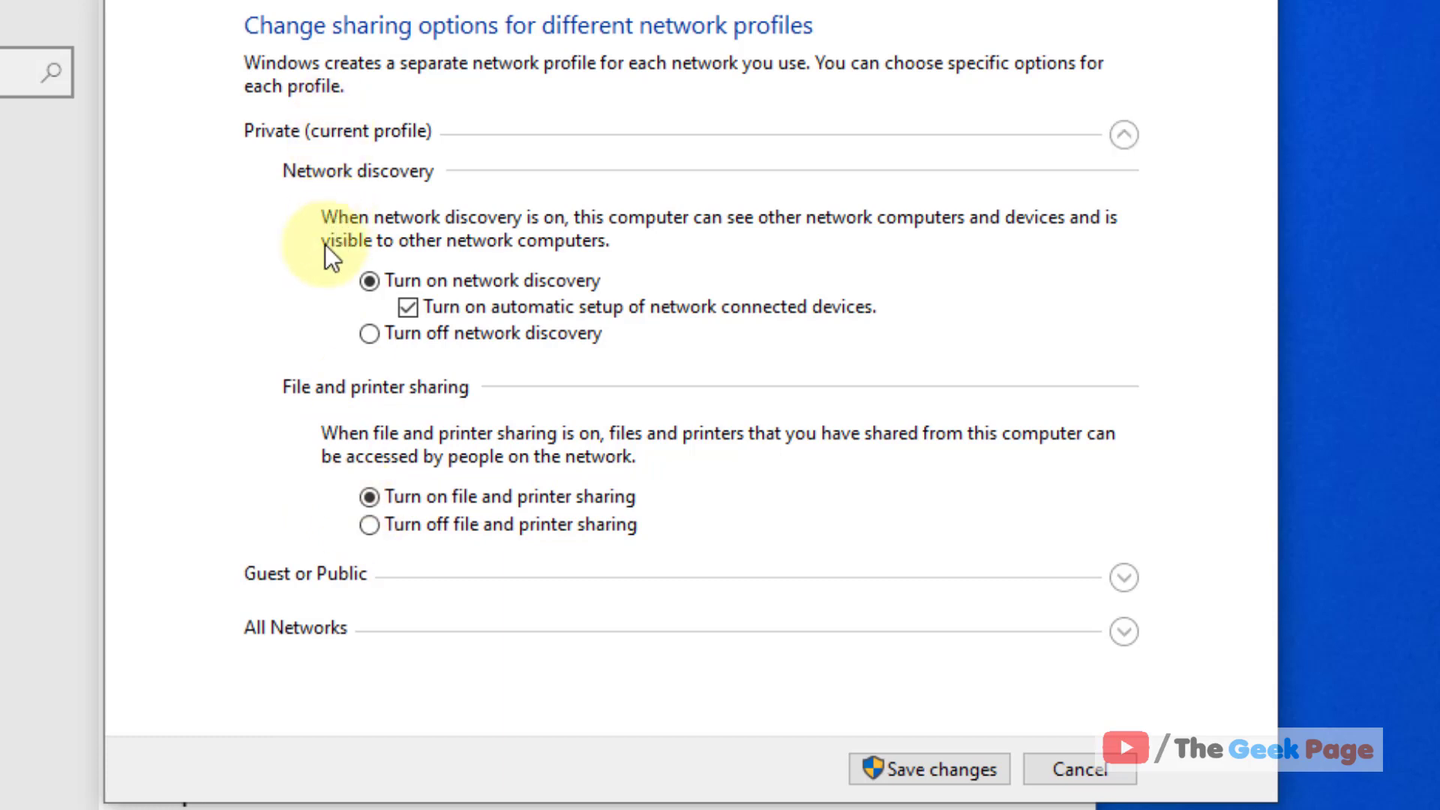
- Turn on network discovery and file and printer sharing for the Guest or Public profile
left_click(1122, 579)
left_click(367, 335)
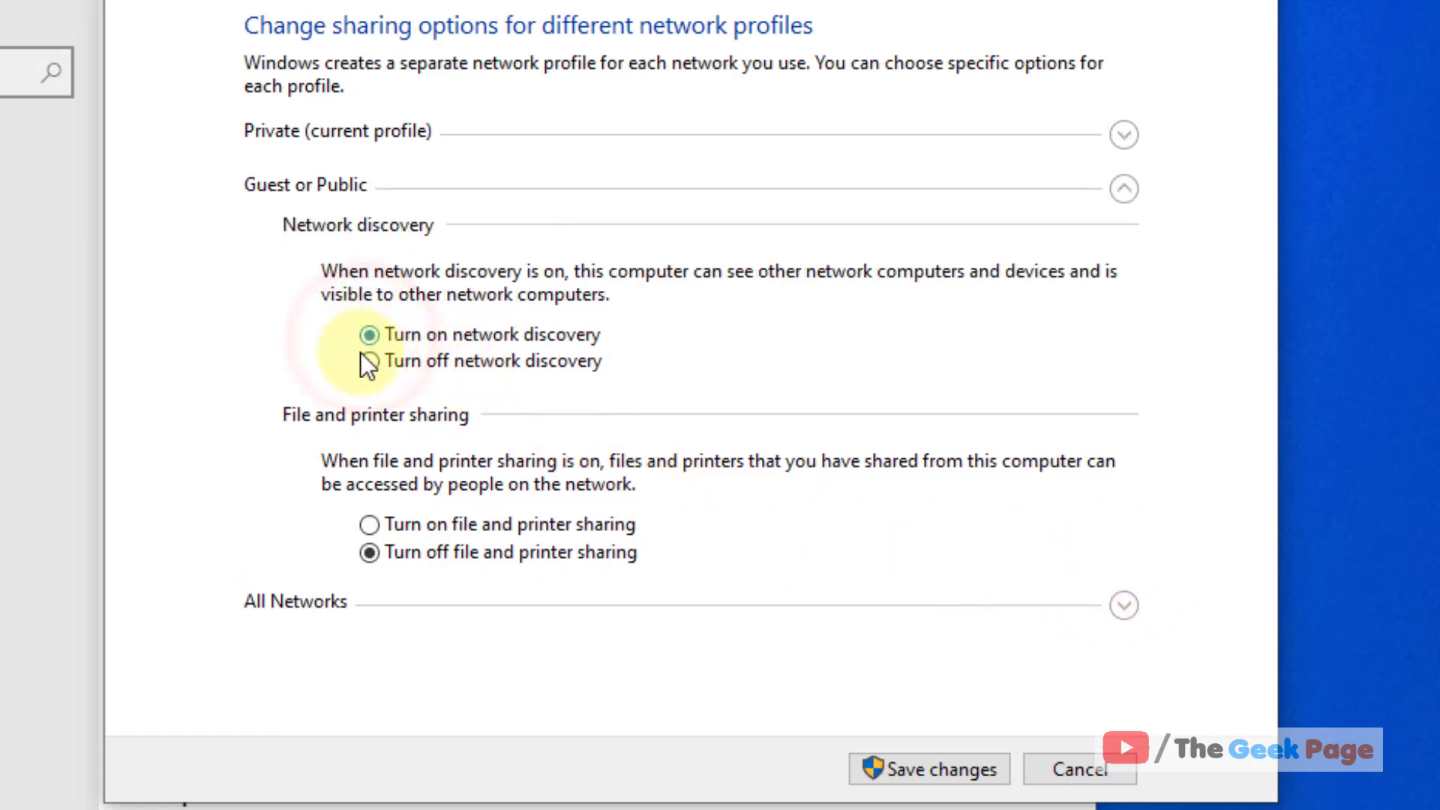
left_click(368, 525)
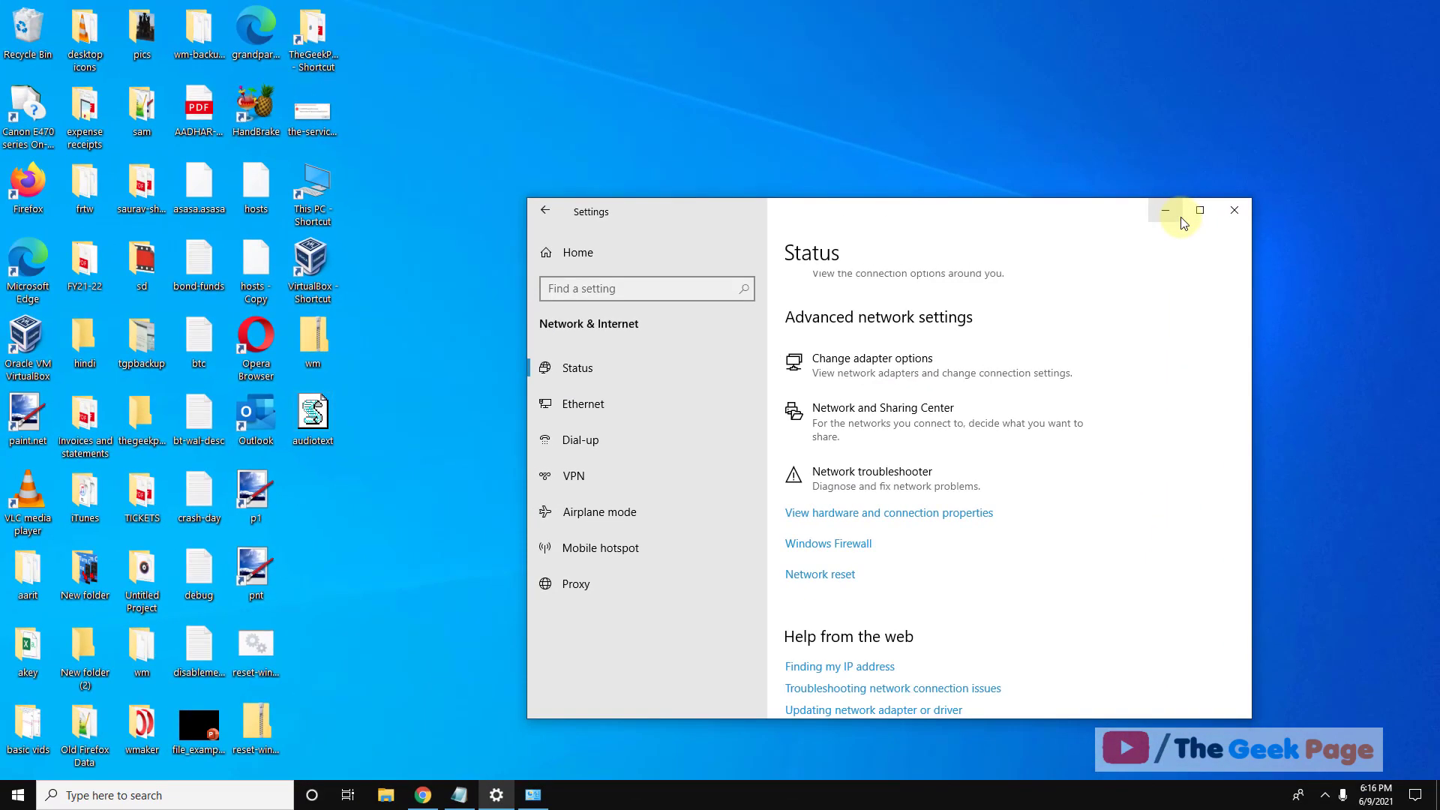
- Close Settings and open Windows Defender Firewall by searching 'windows defender firewall'
left_click(1234, 210)
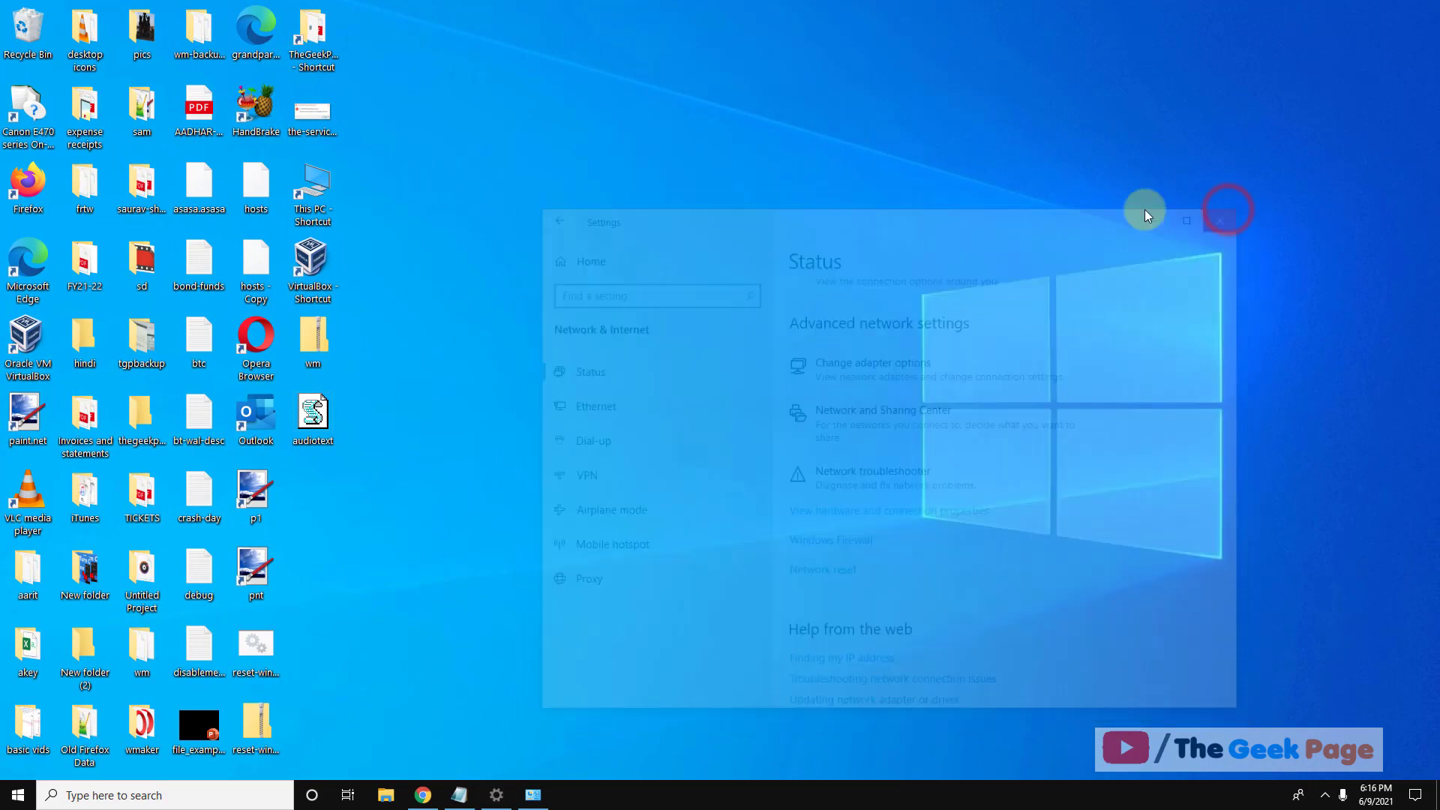
right_click(795, 192)
left_click(492, 425)
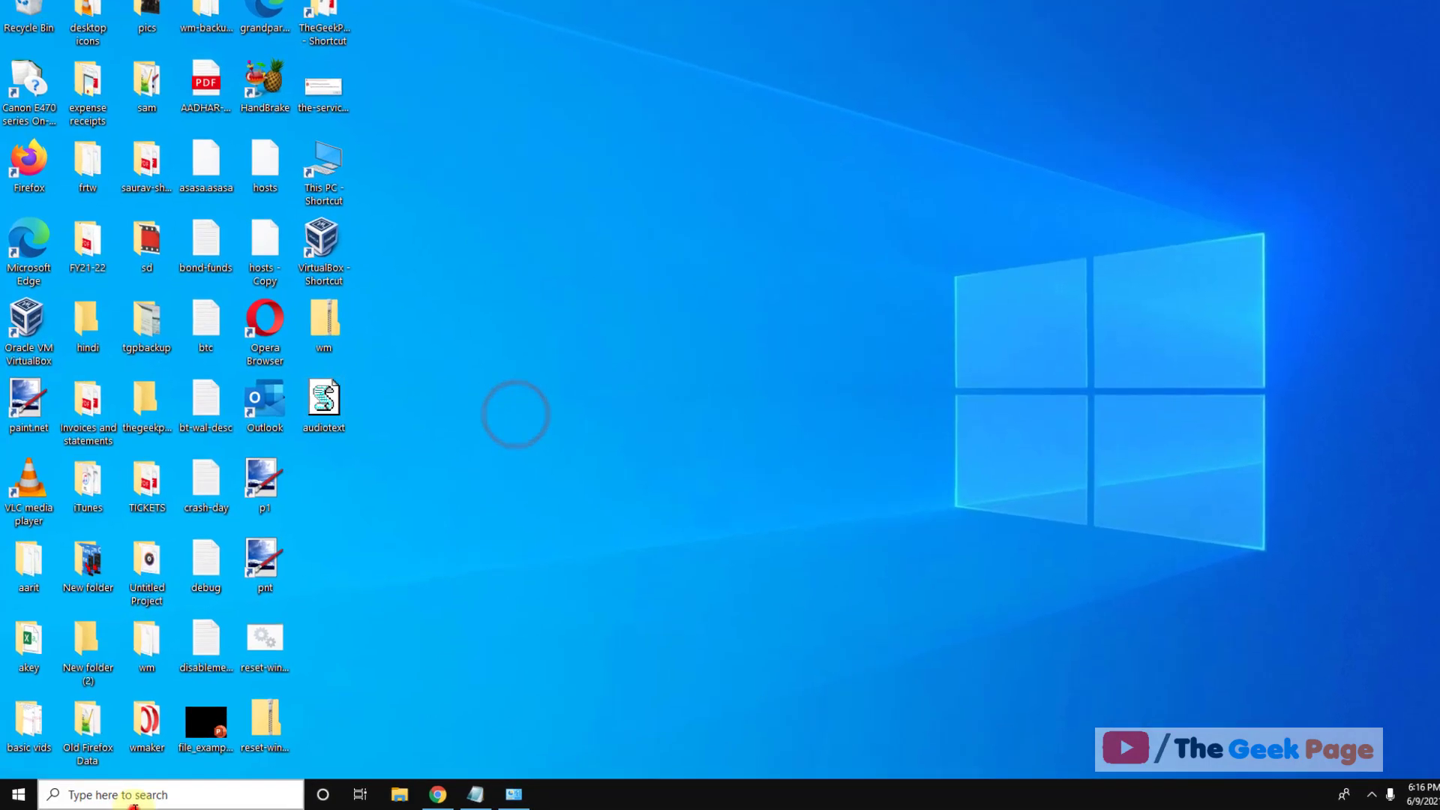
left_click(127, 795)
type("win")
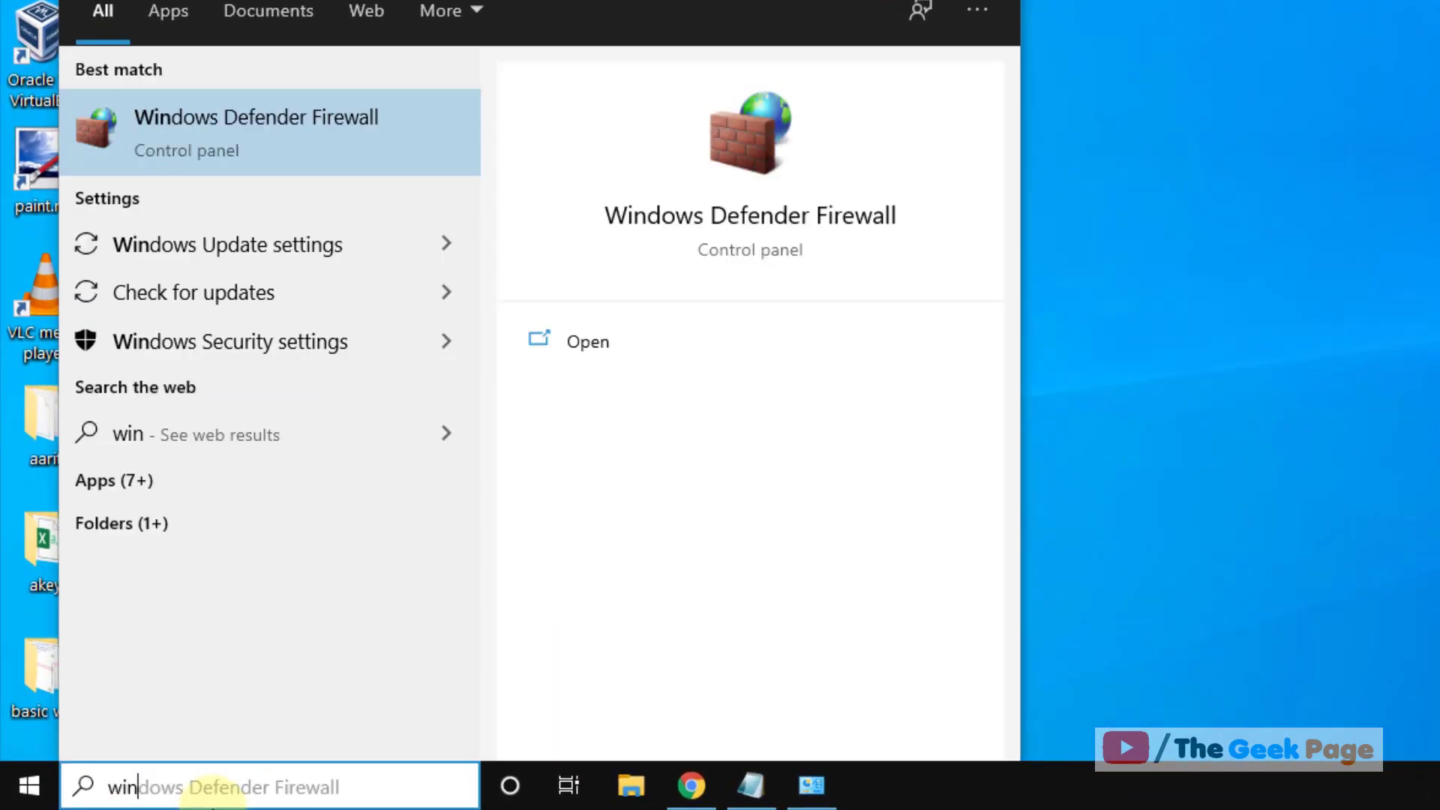
type("dows def")
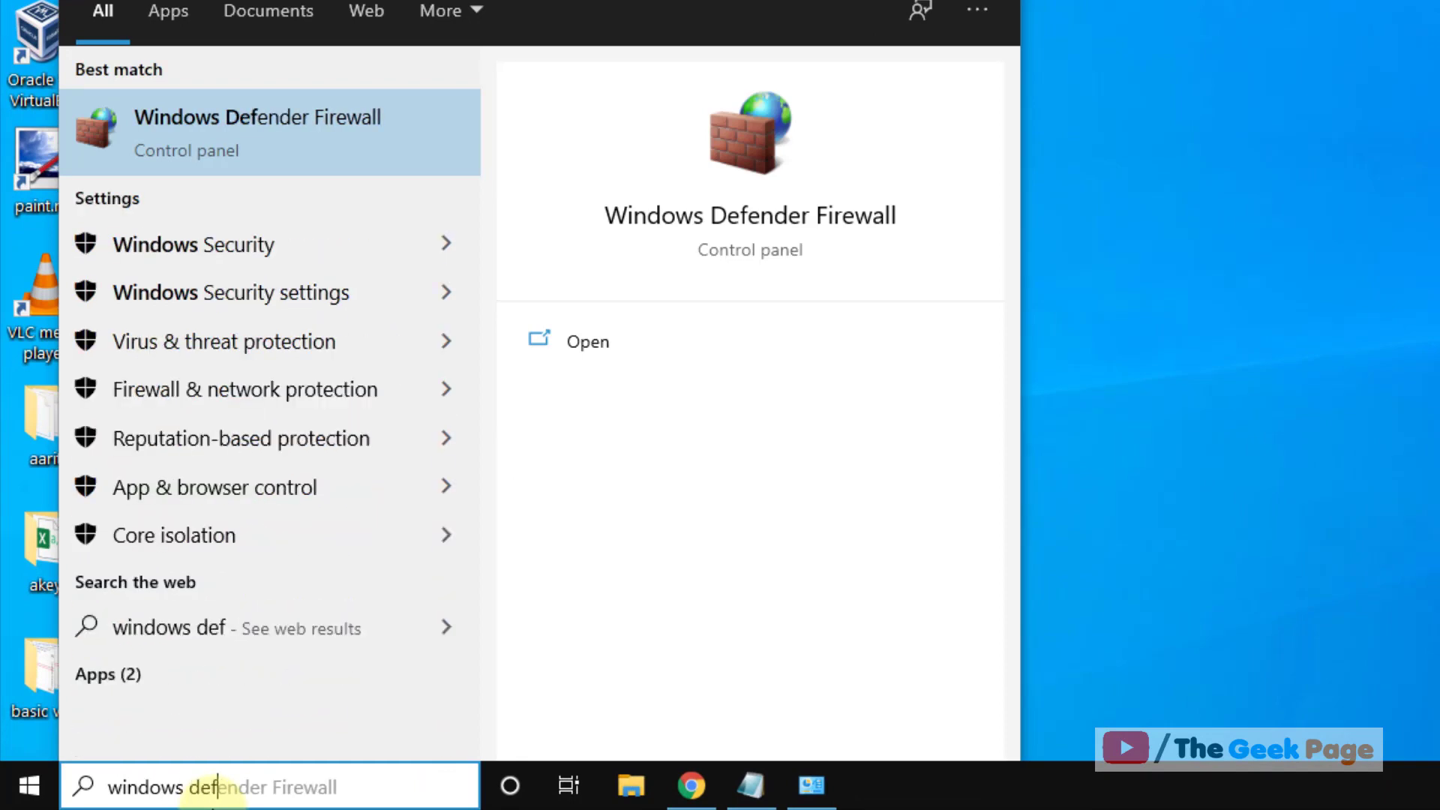
type("ender fire")
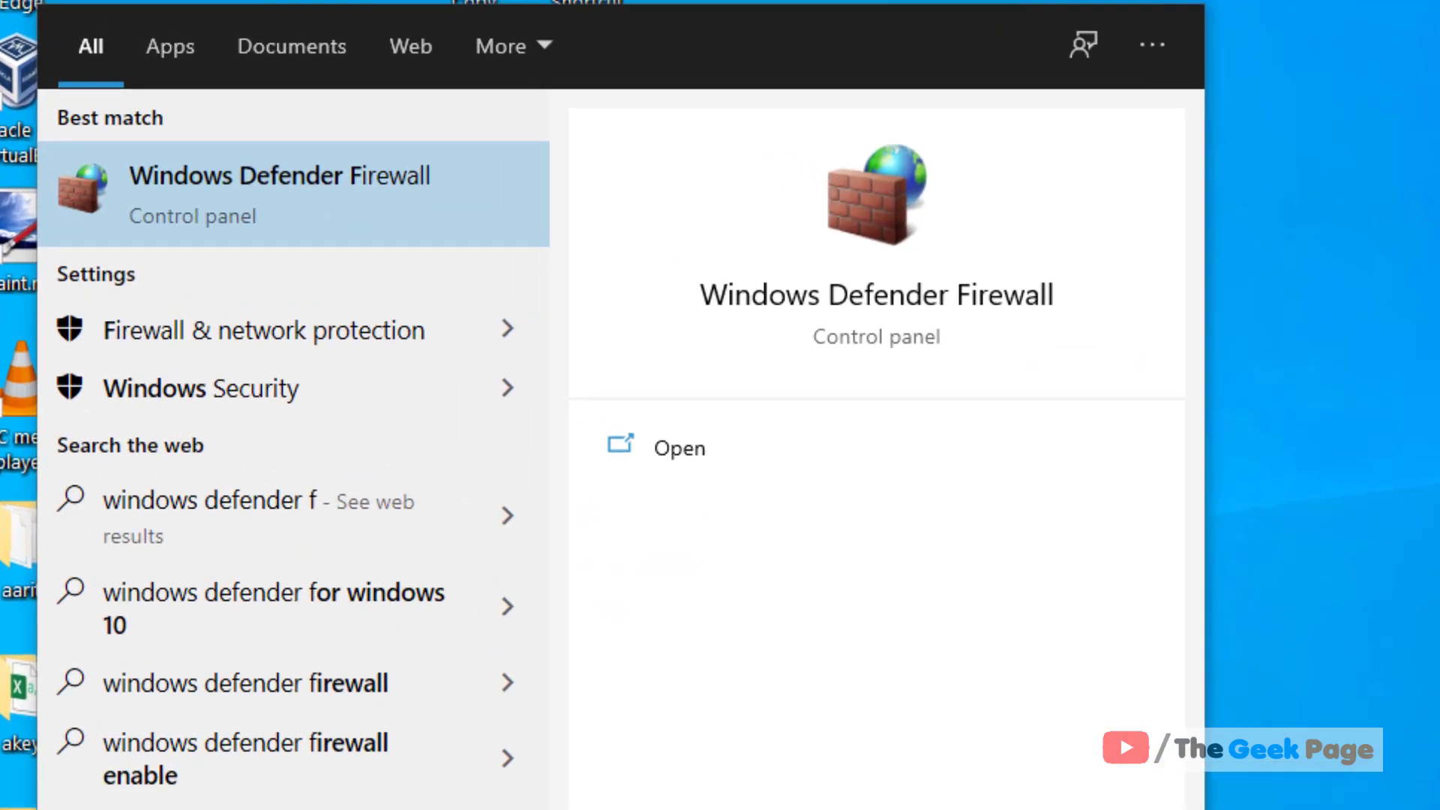
type("wall")
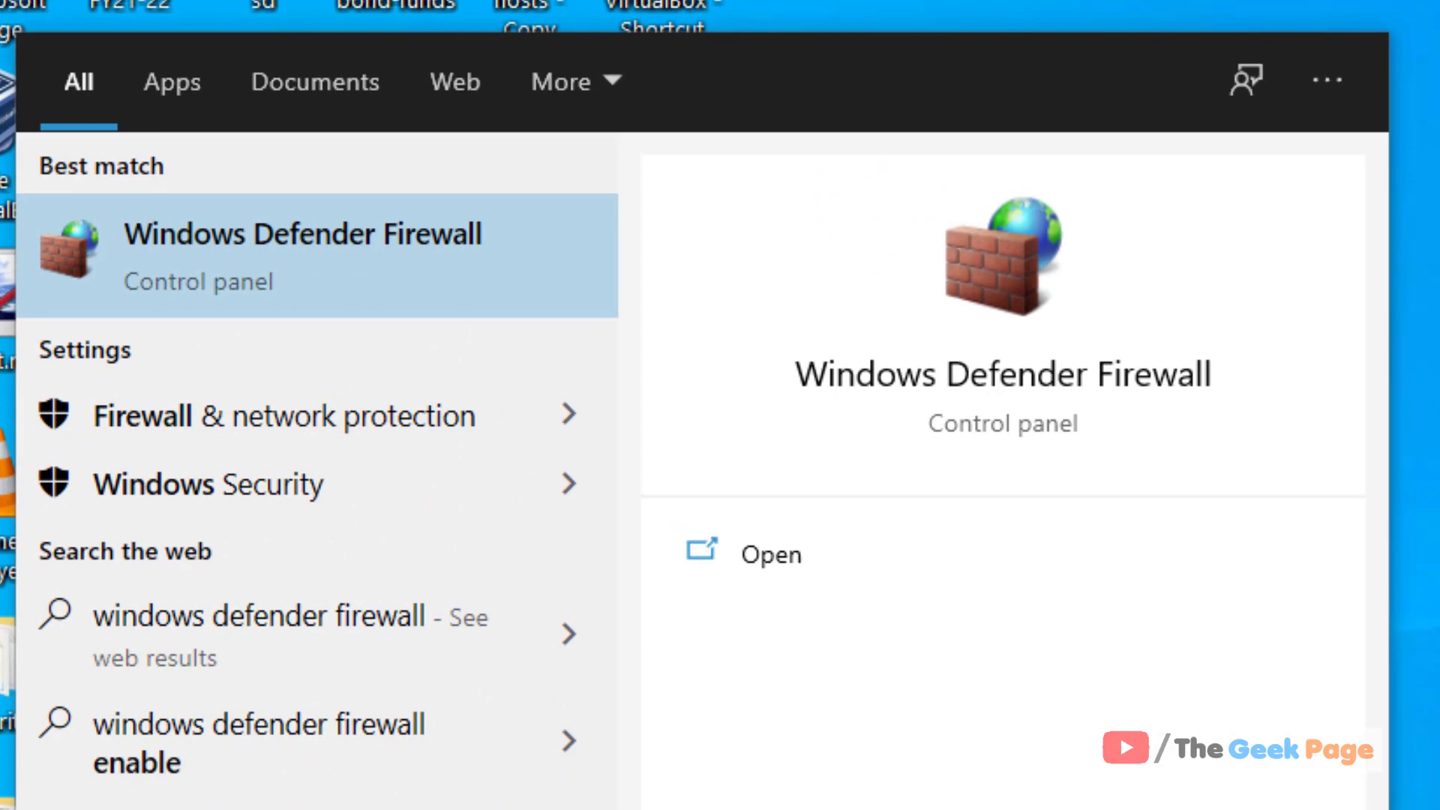
left_click(296, 280)
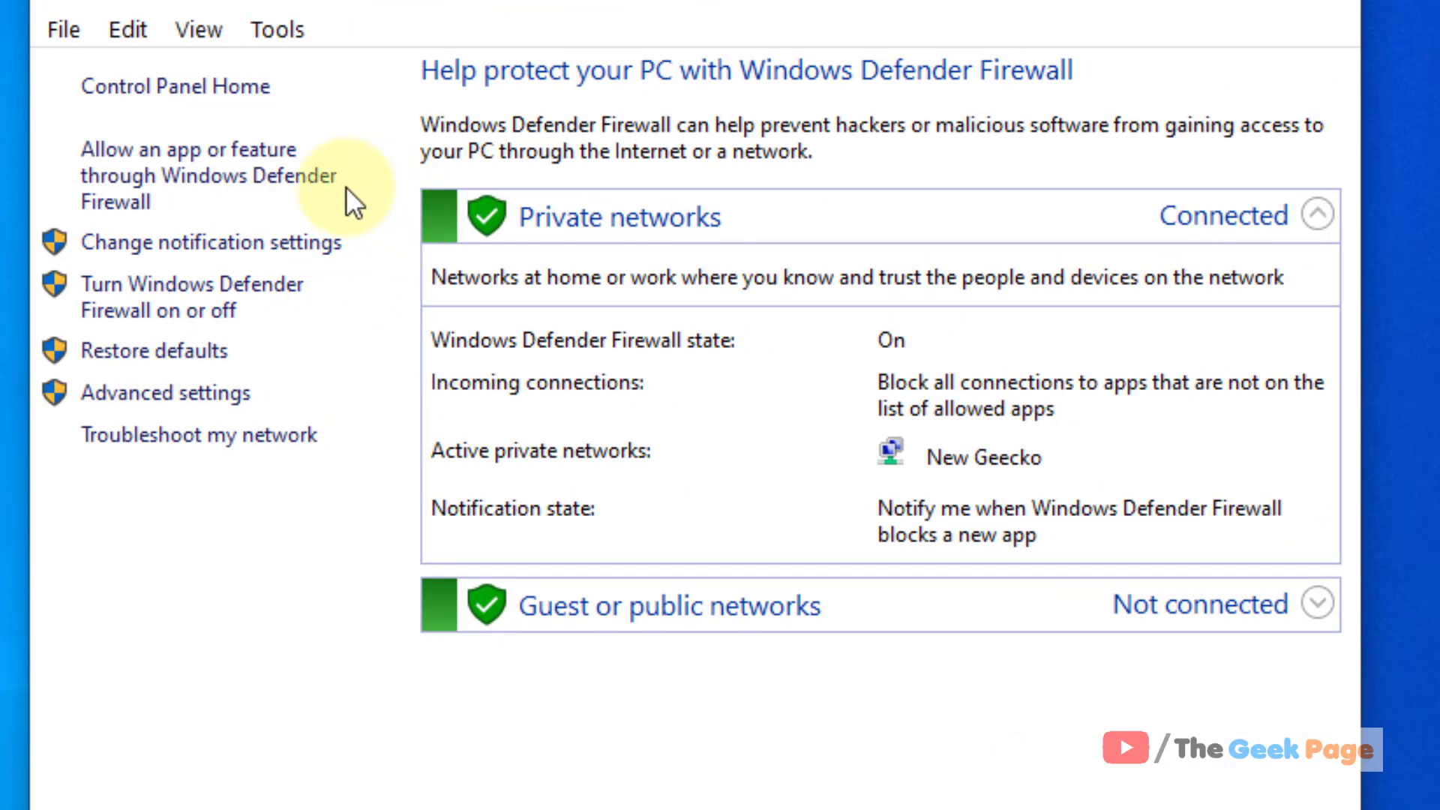
- Allow Cast to Device functionality through the firewall on Private and Public networks and confirm with OK
left_click(321, 180)
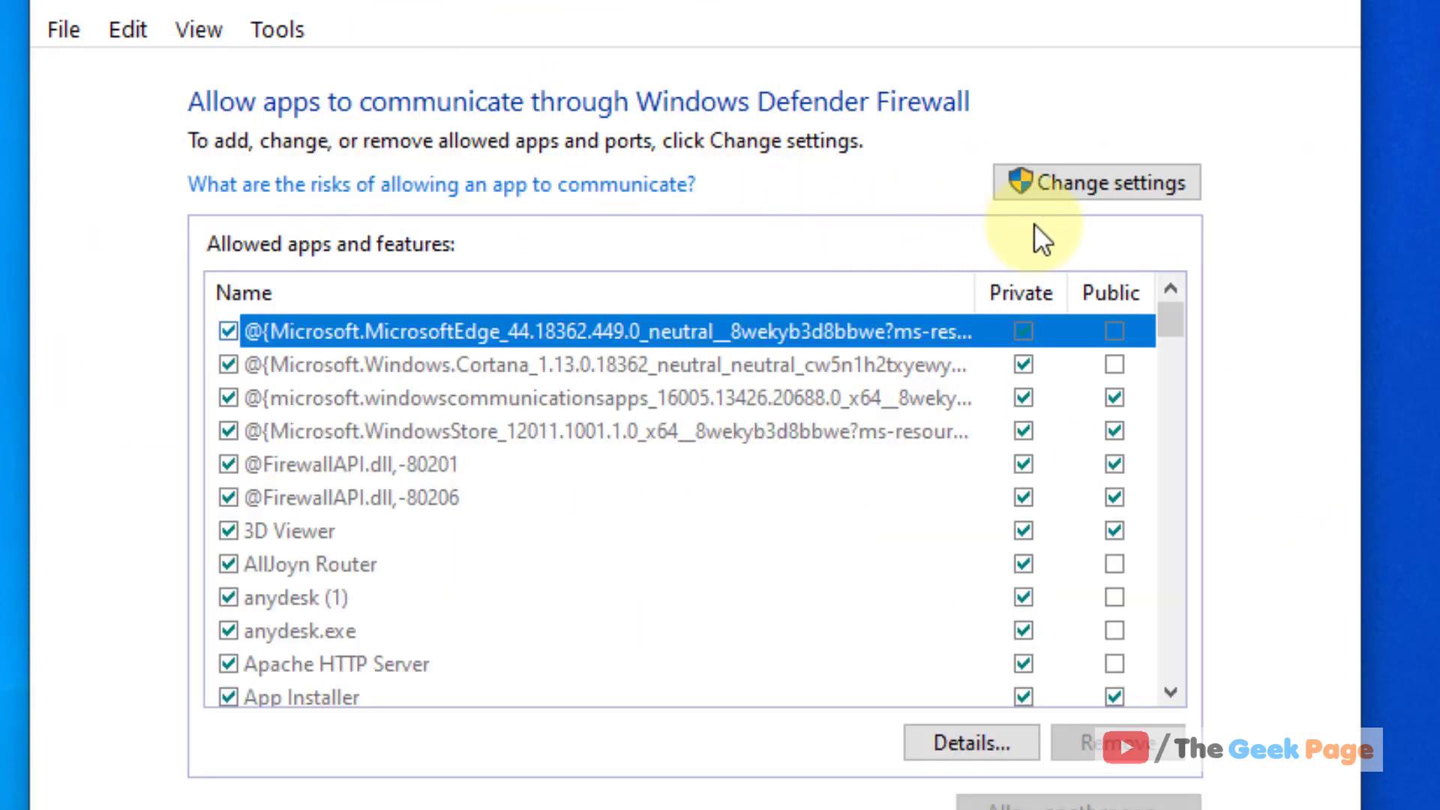
left_click(1149, 193)
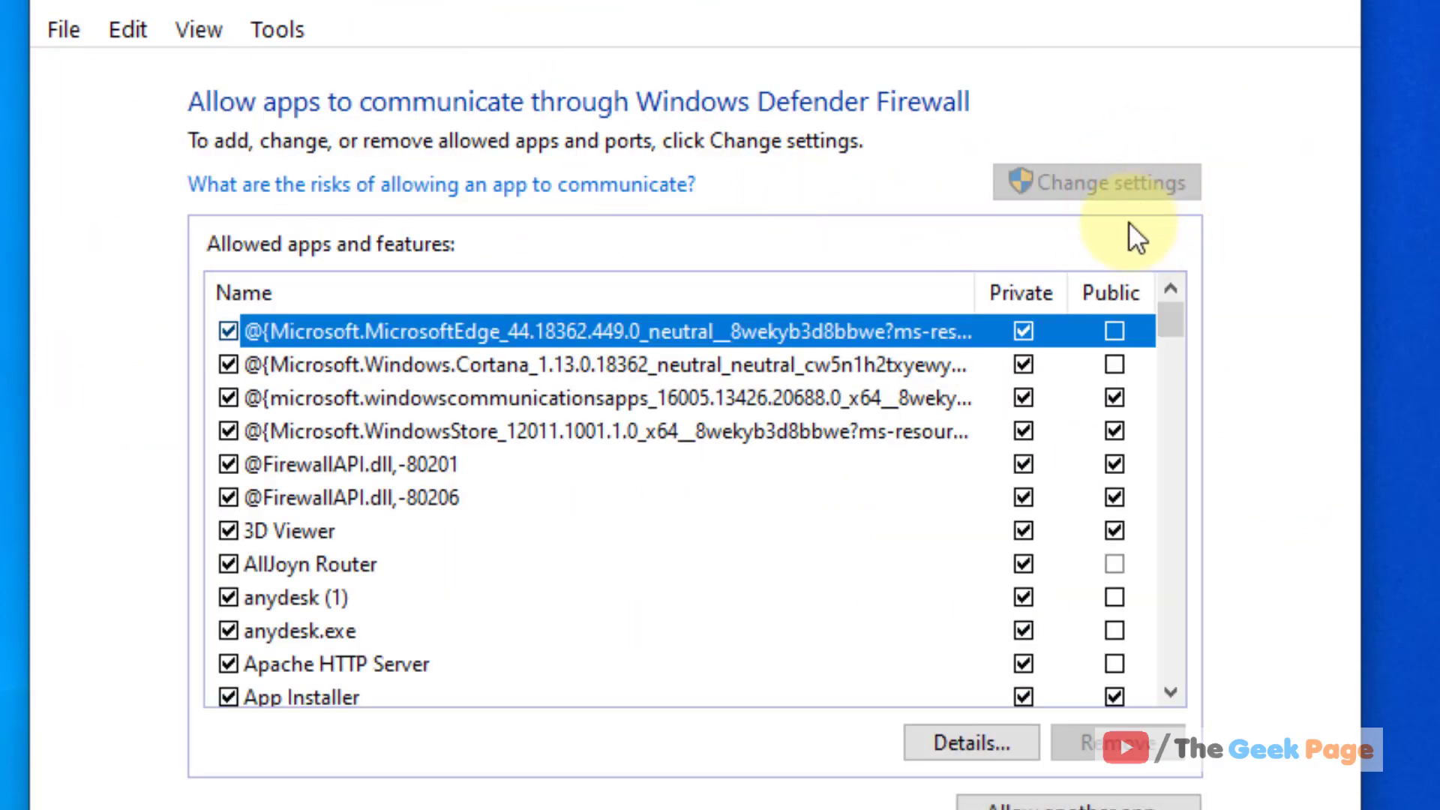
scroll(657, 480, "down", 3)
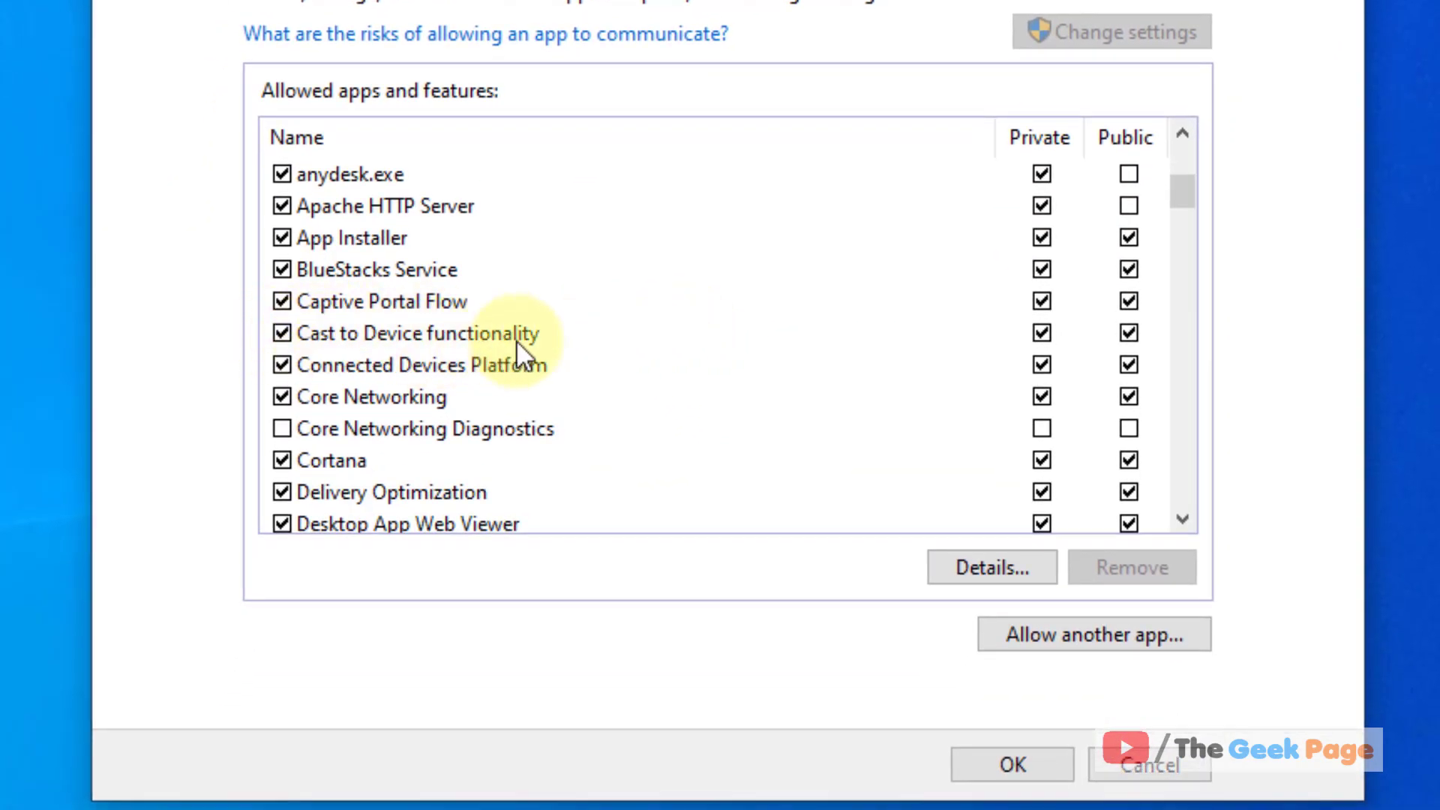
left_click(284, 336)
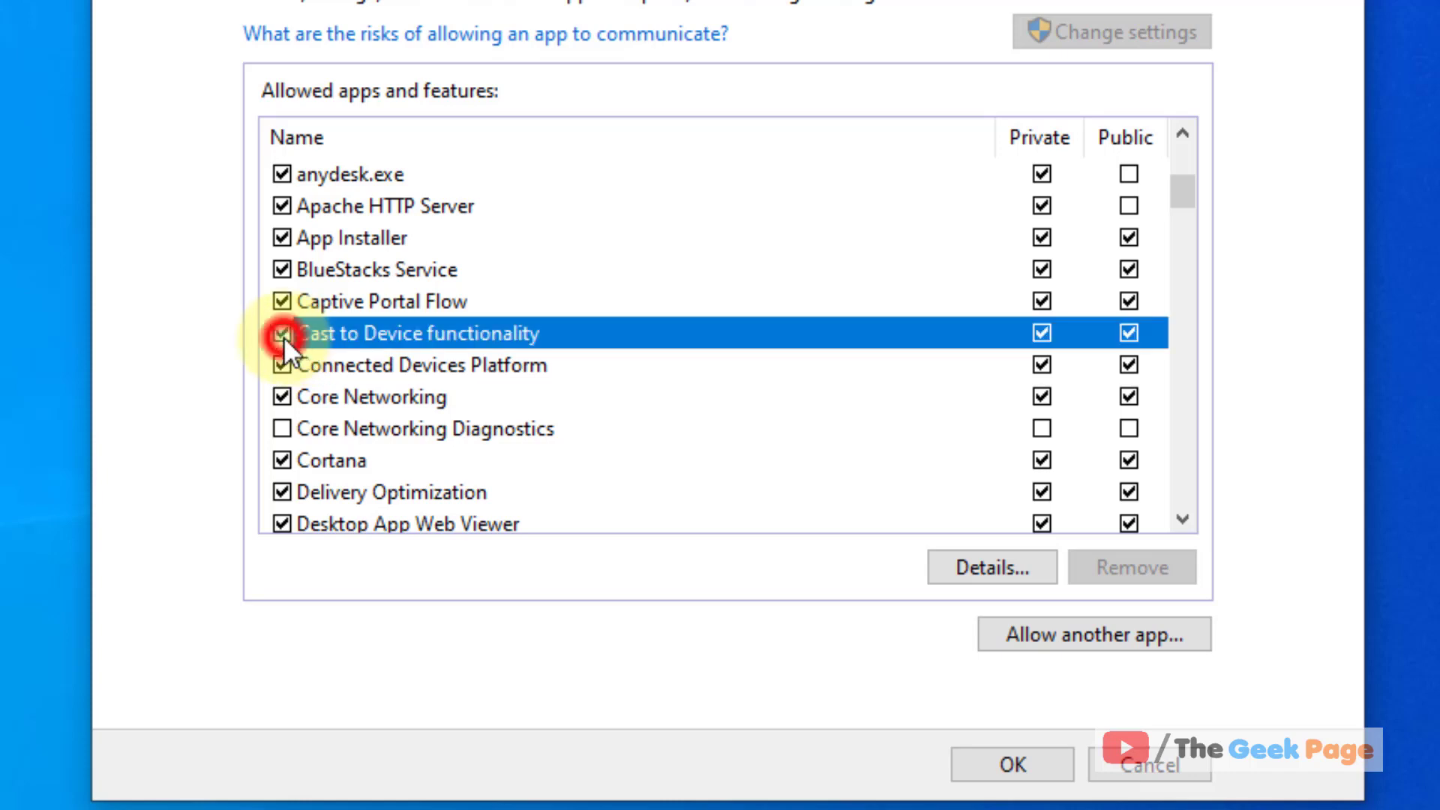
left_click(284, 336)
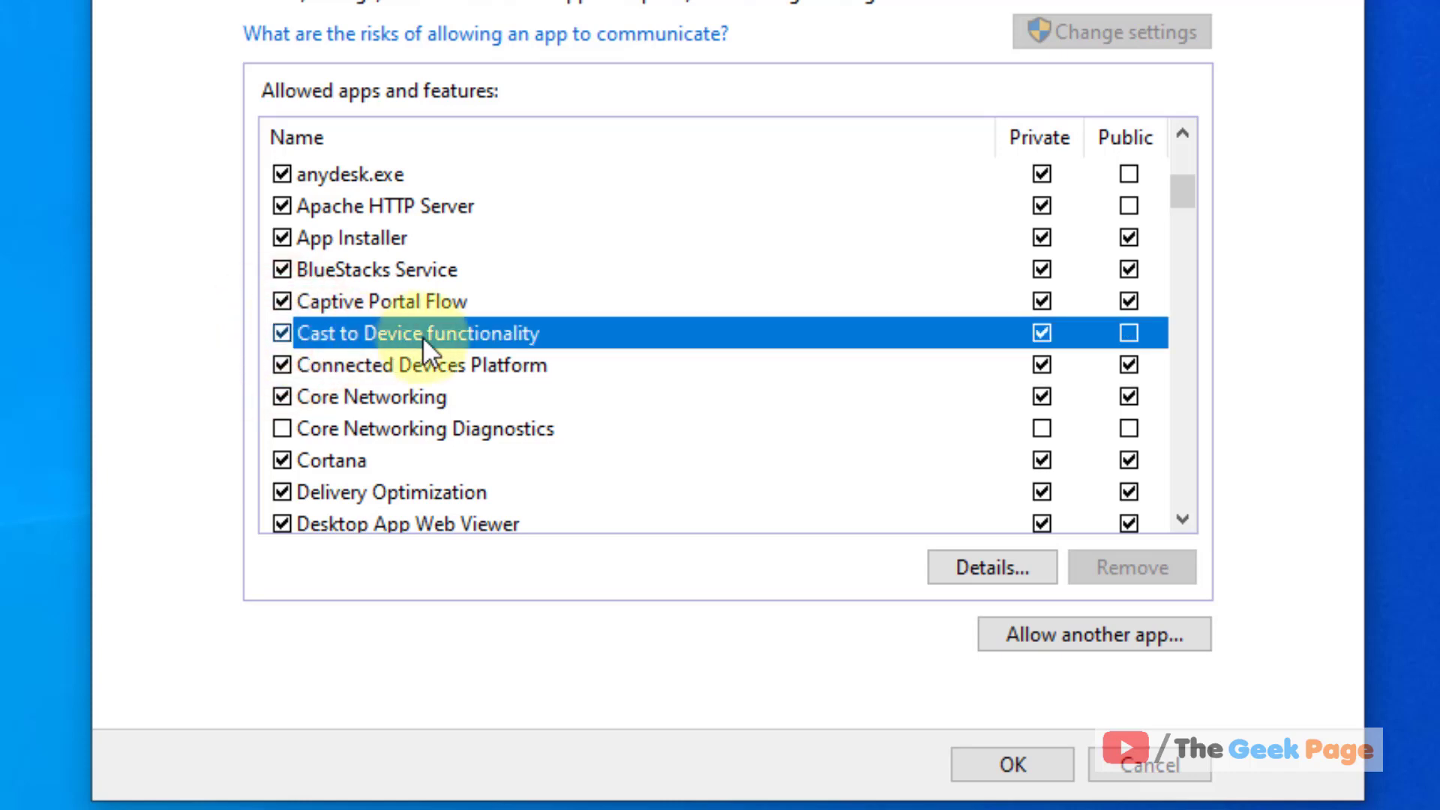
left_click(1130, 332)
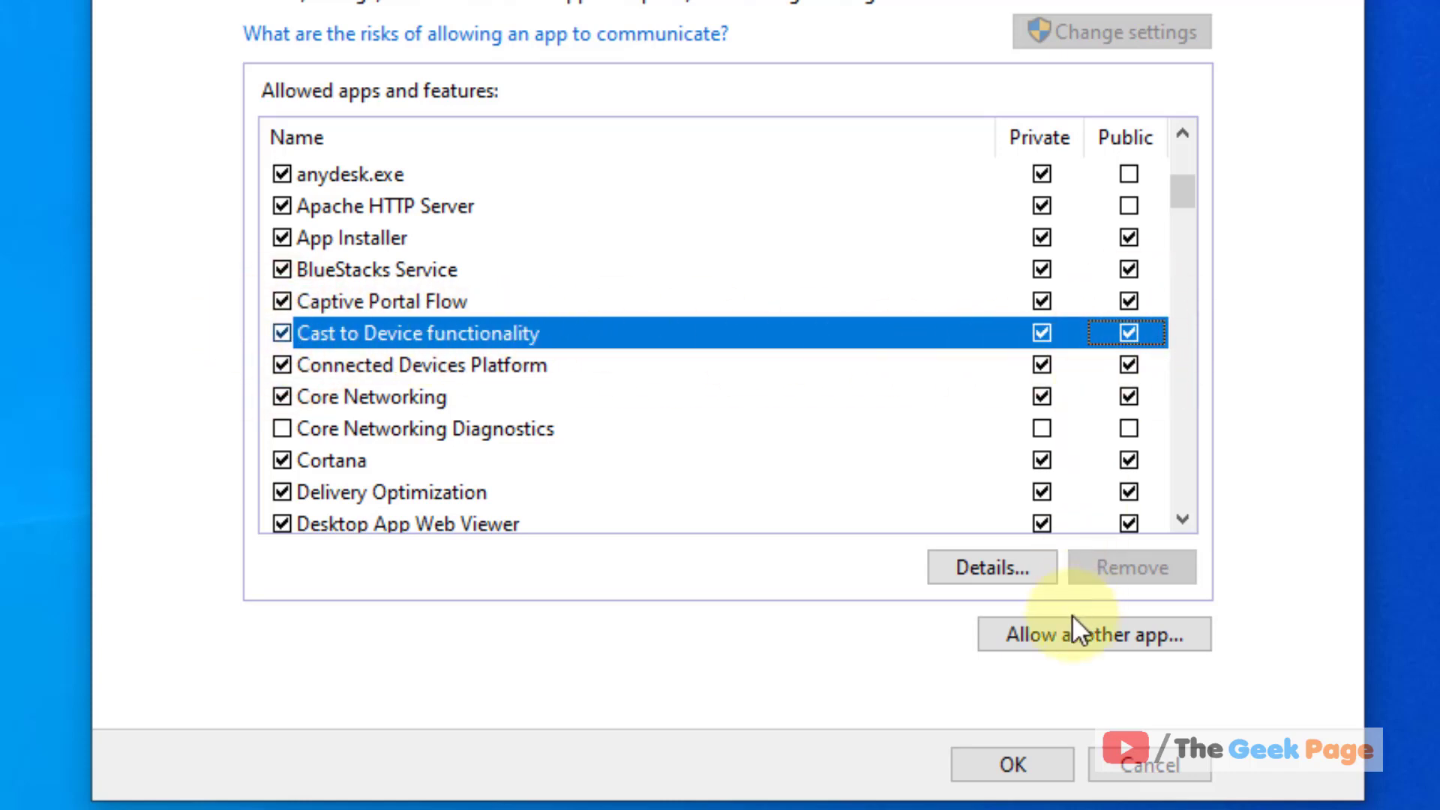
left_click(1046, 768)
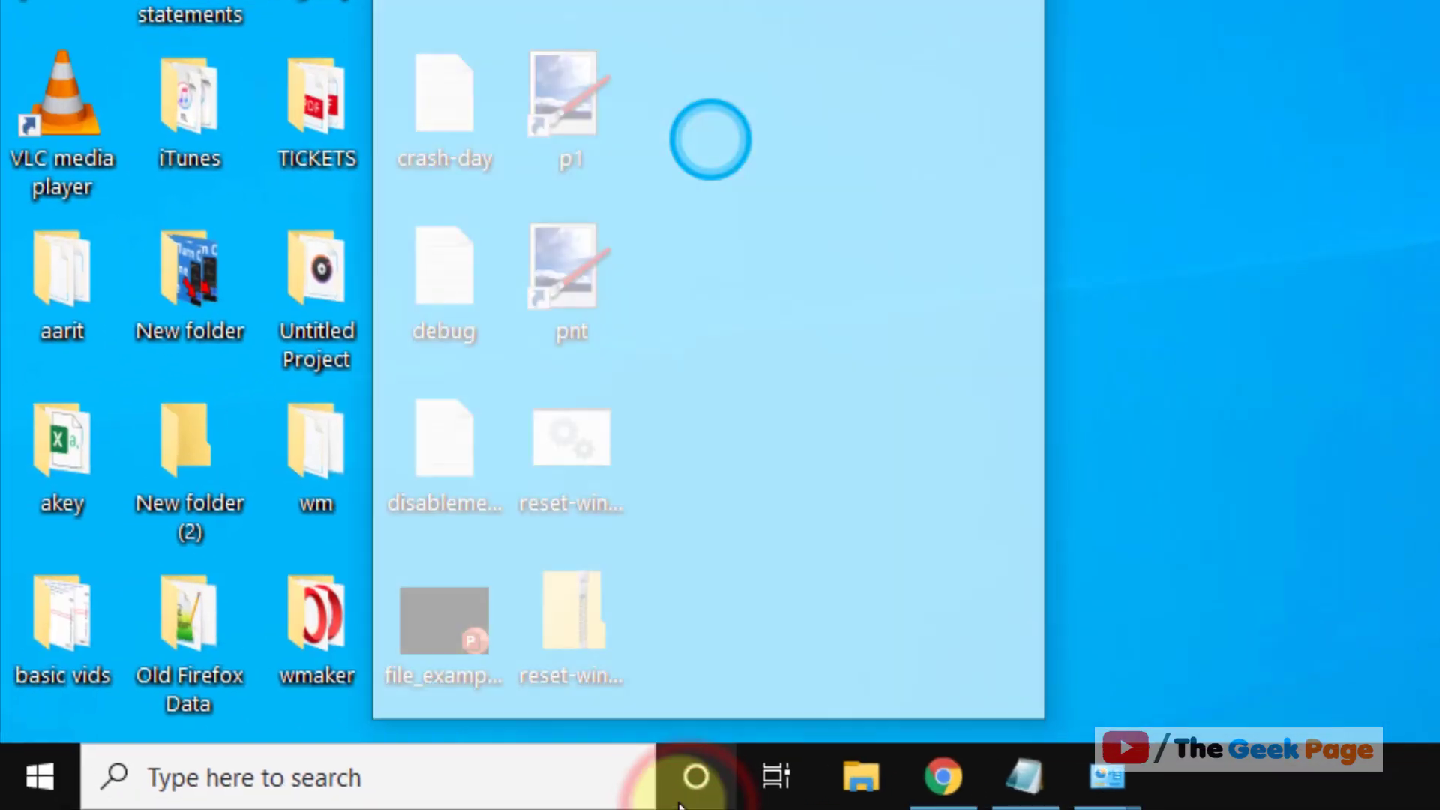
- Open Services via search and highlight the four target service names in the Notepad list
left_click(405, 795)
type("ser")
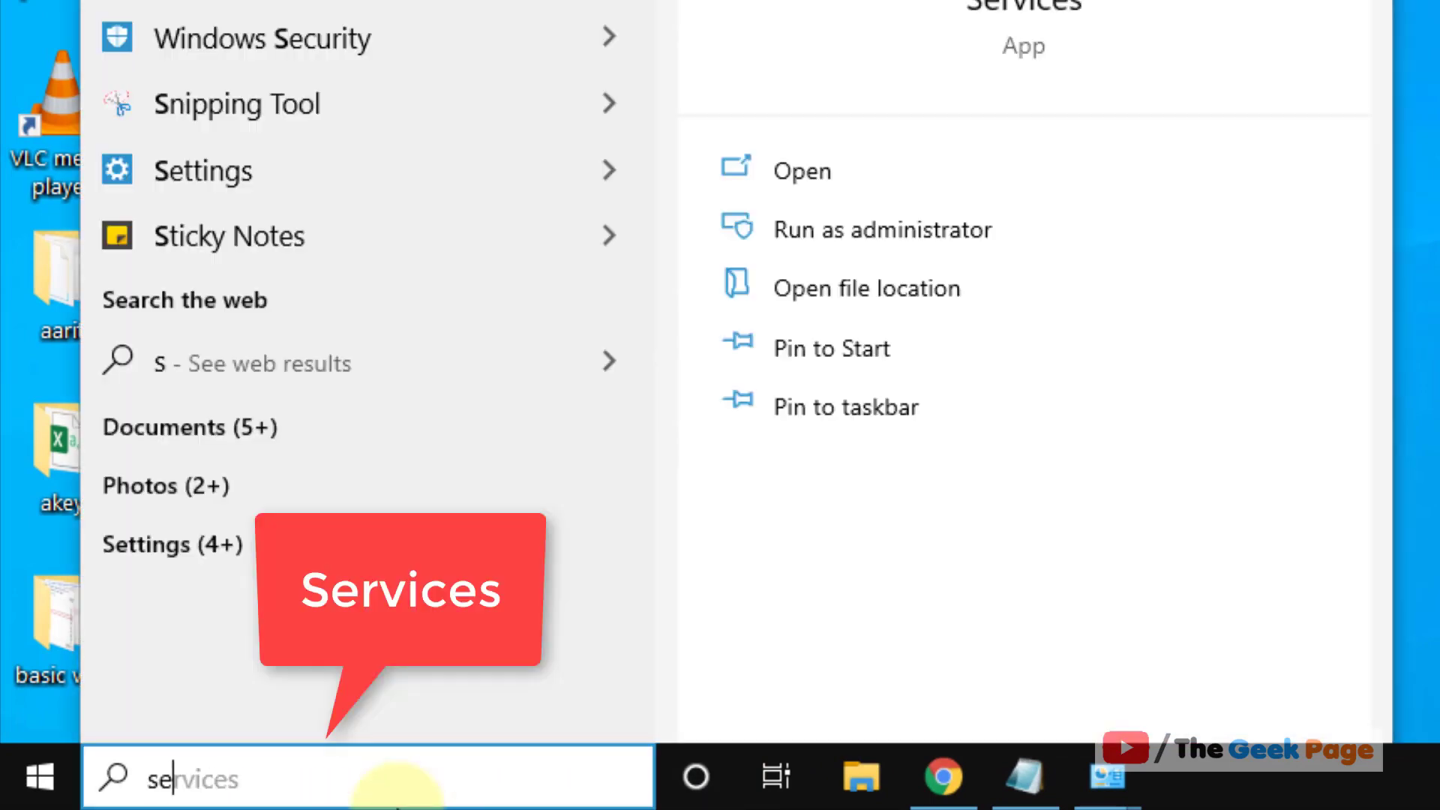
type("vices")
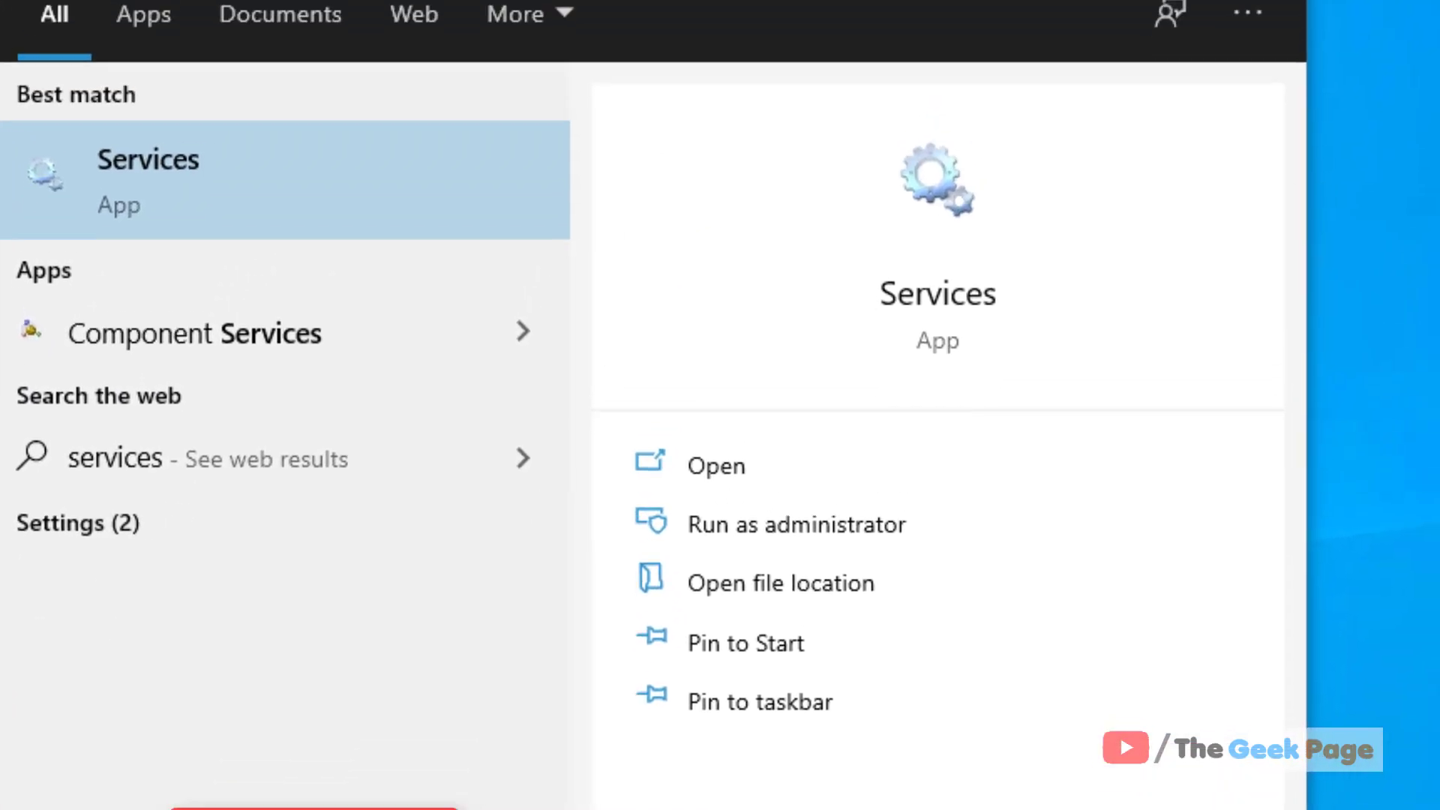
left_click(296, 188)
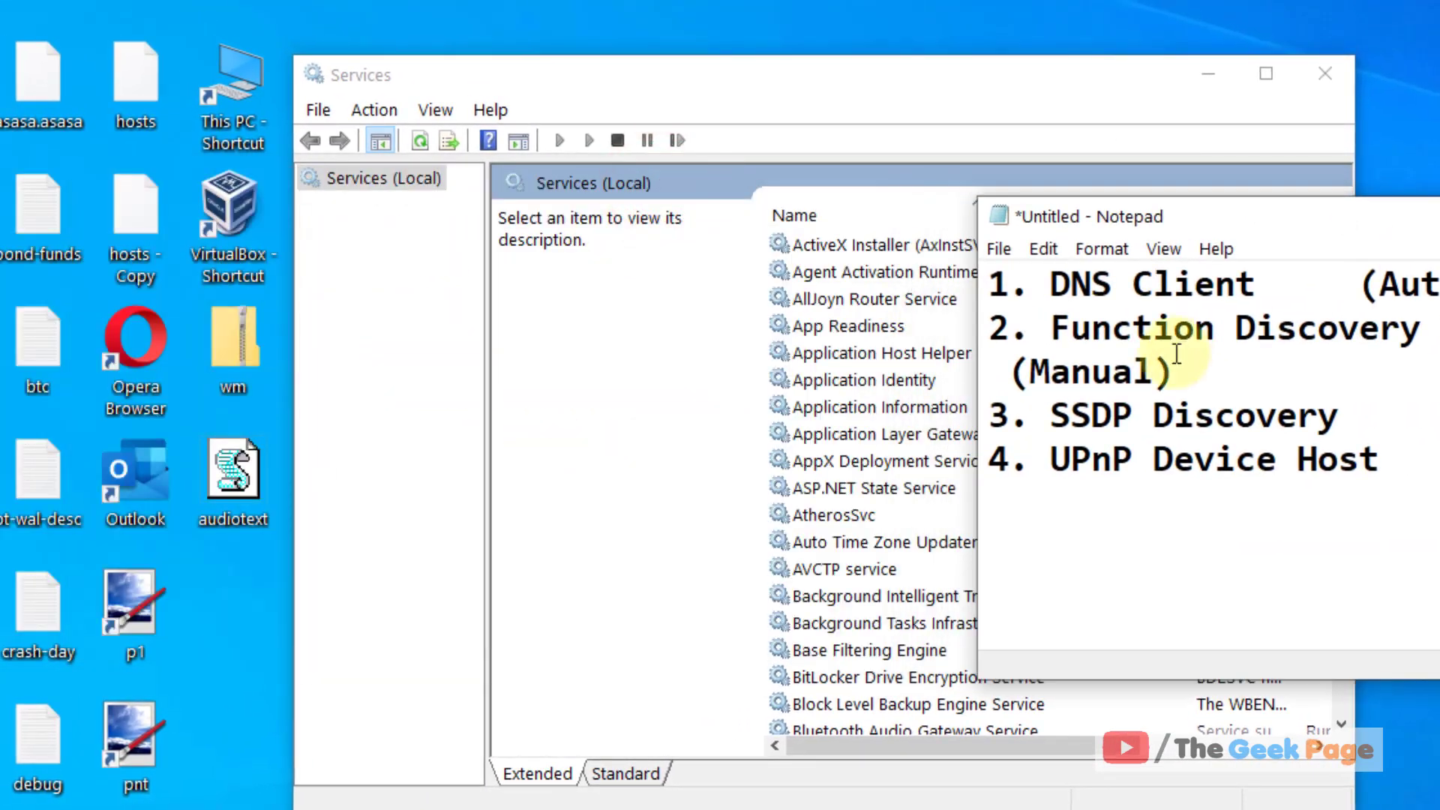
left_click_drag(1263, 283, 1011, 264)
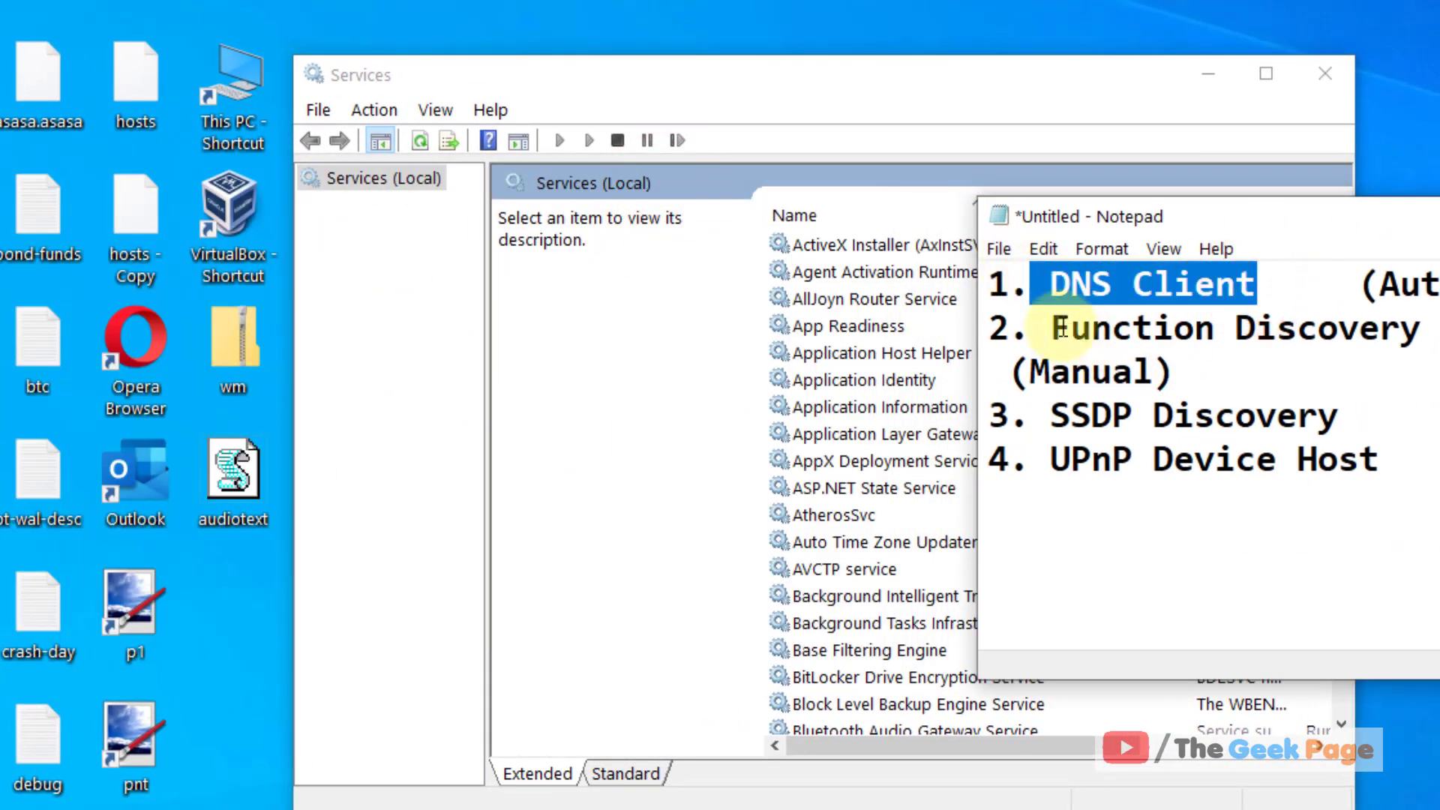
left_click_drag(1086, 328, 1439, 354)
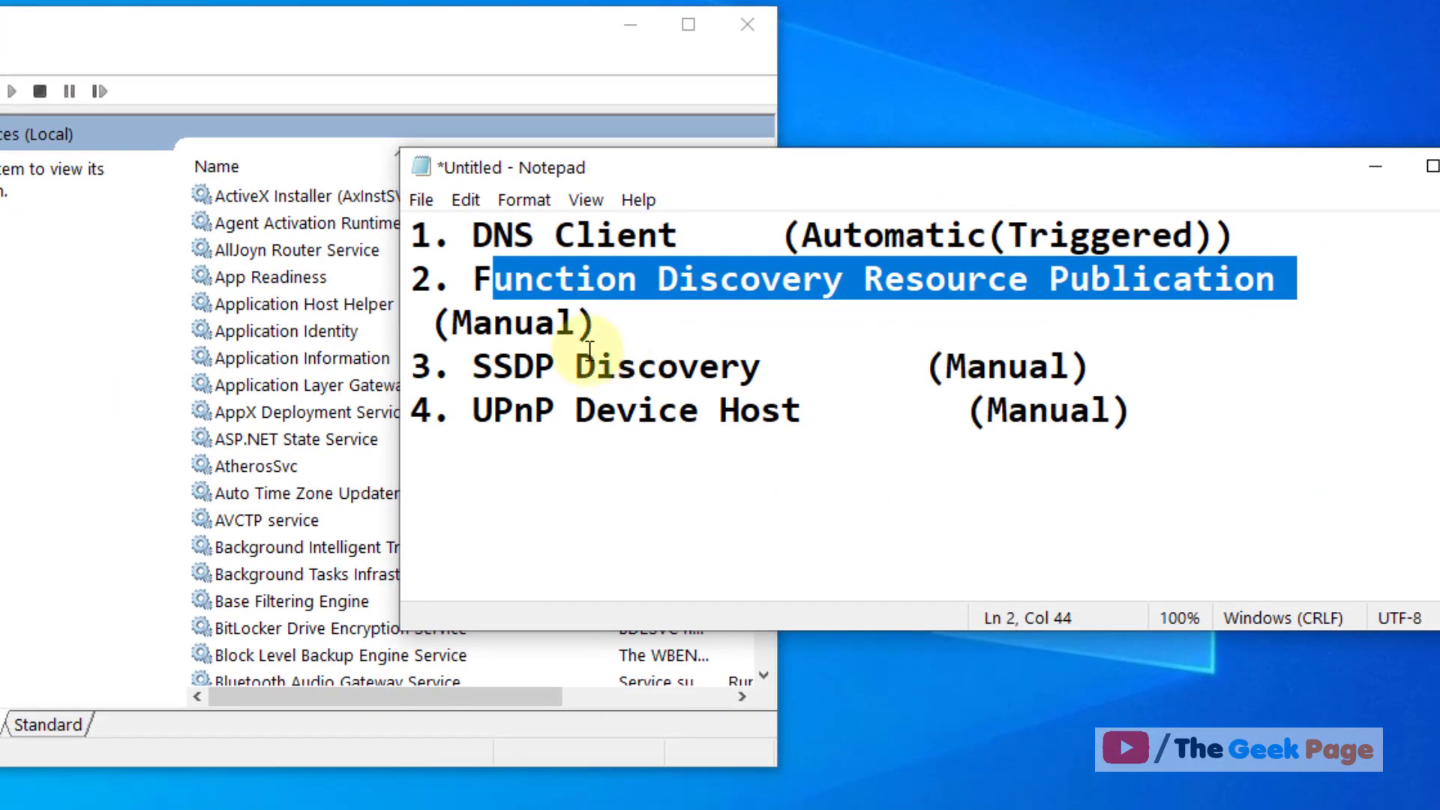
left_click_drag(634, 379, 914, 385)
left_click_drag(759, 372, 795, 373)
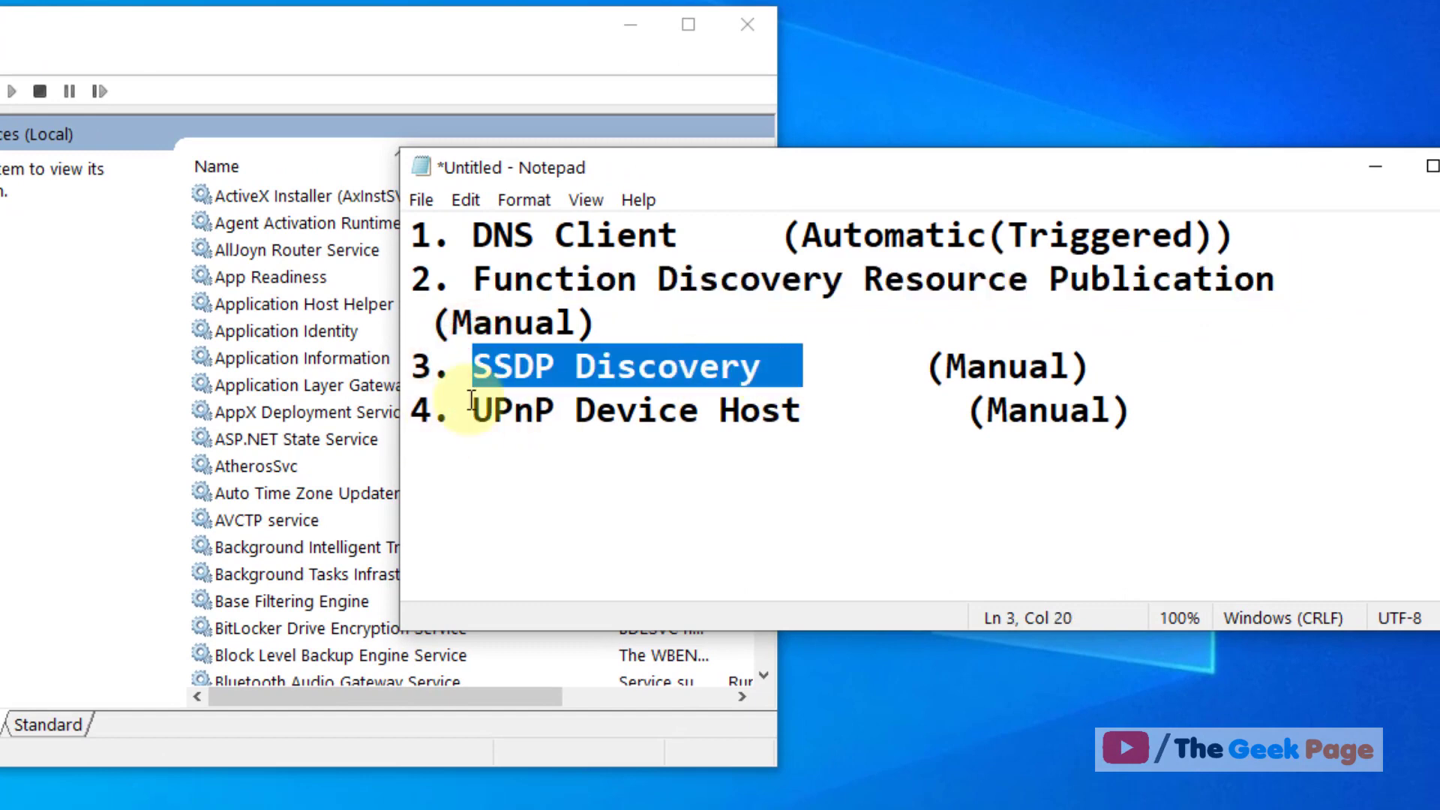
left_click_drag(474, 412, 820, 409)
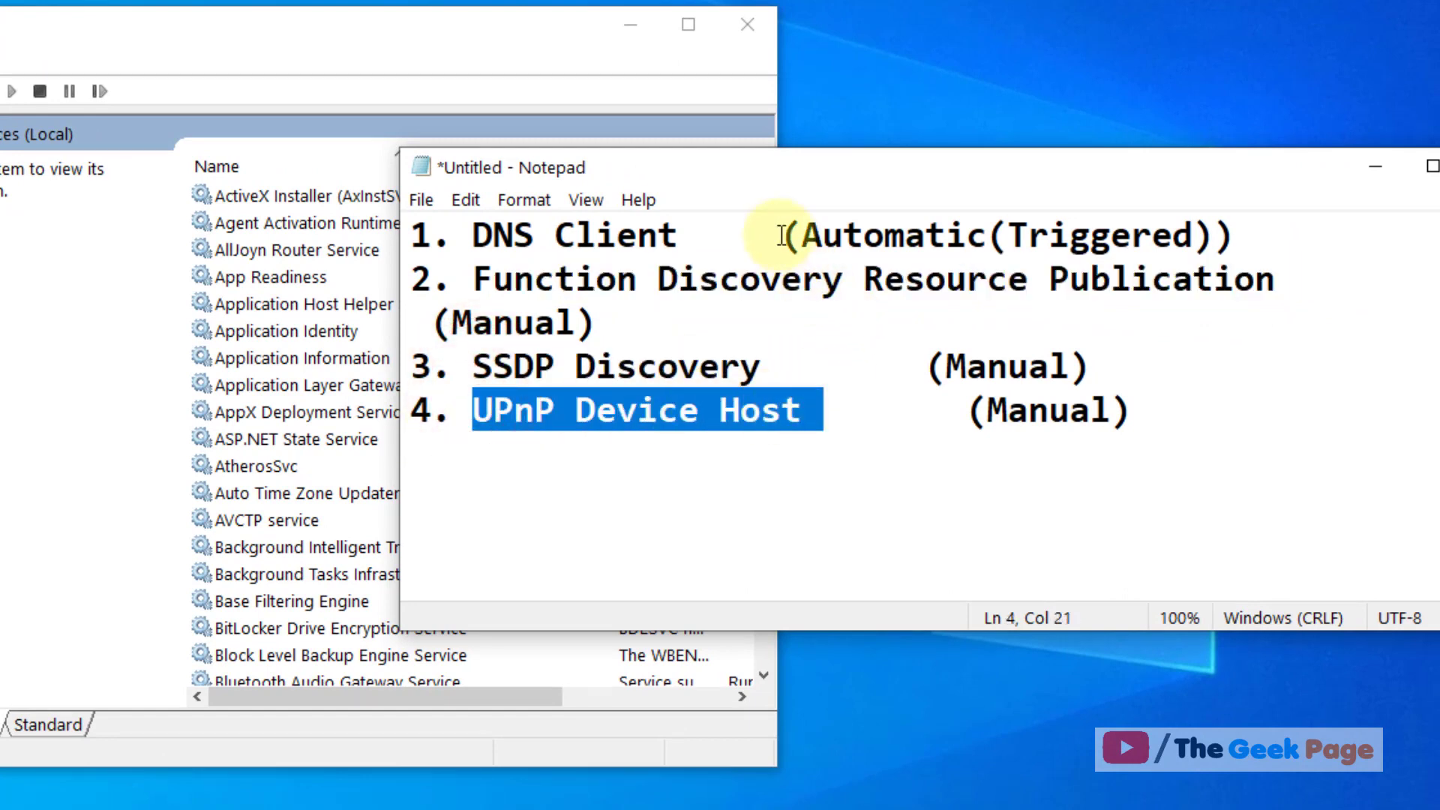
- Widen Notepad, mark DNS Client's Automatic(Triggered) and the Manual startup types, and place Notepad beside Services
left_click_drag(782, 234, 1213, 234)
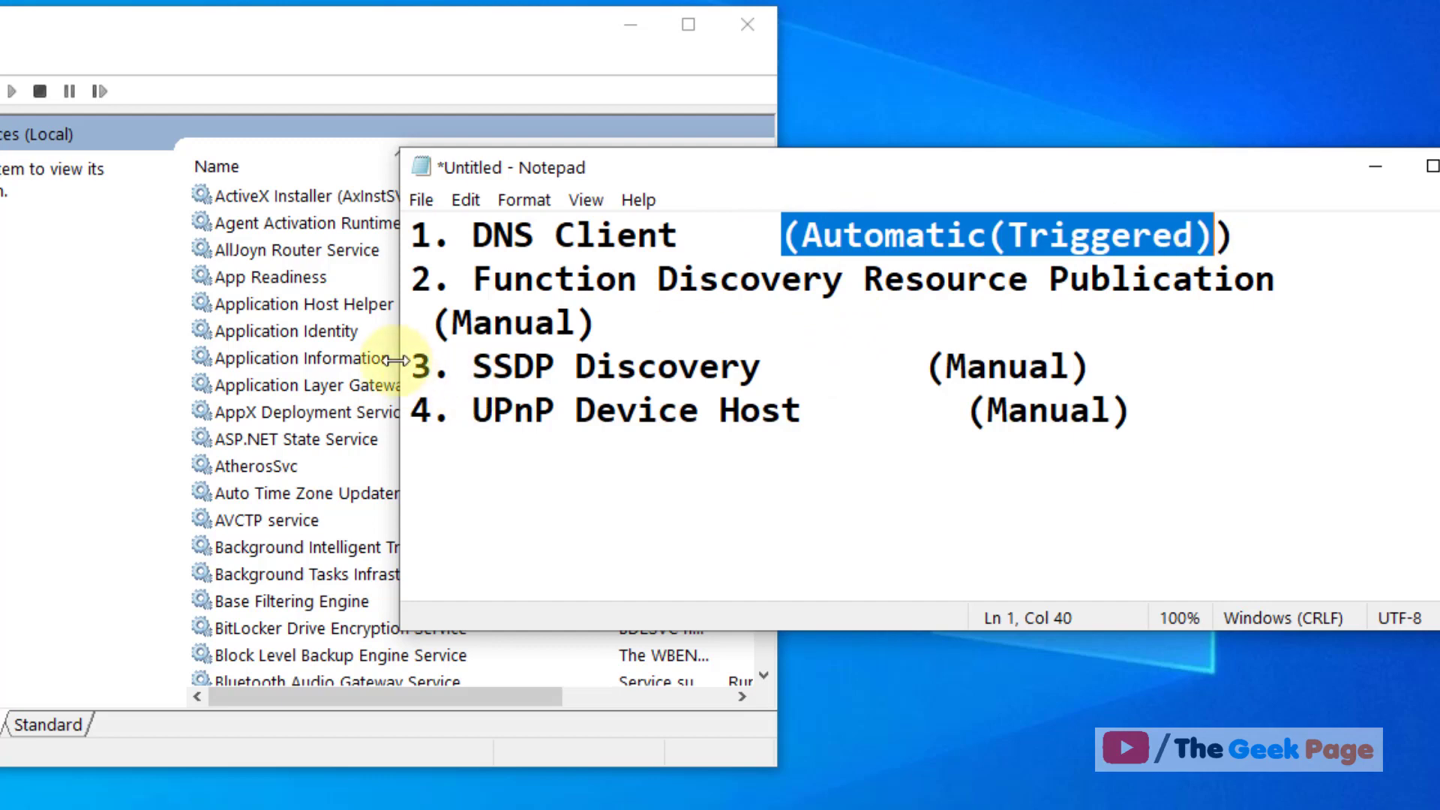
left_click_drag(397, 354, 221, 354)
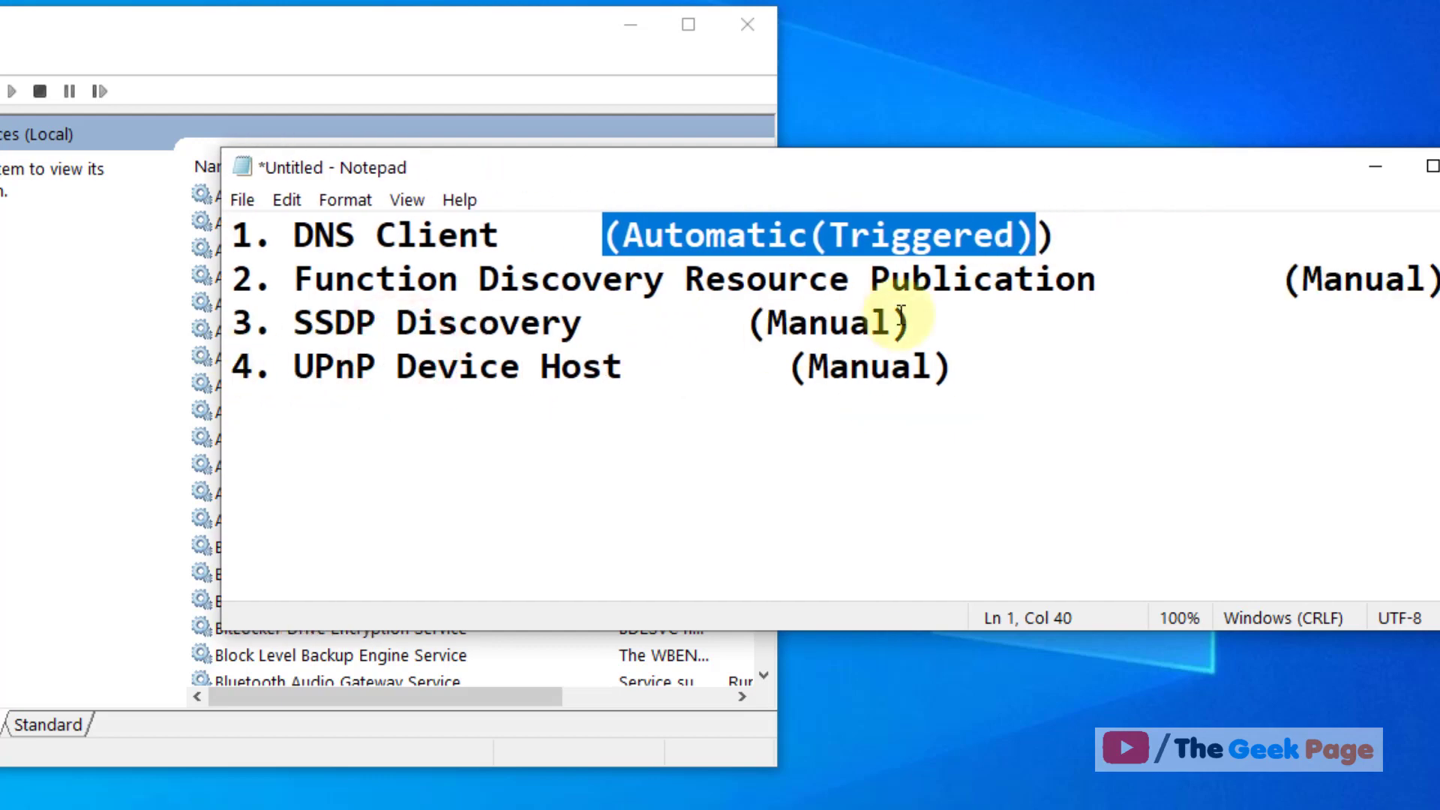
left_click(846, 280)
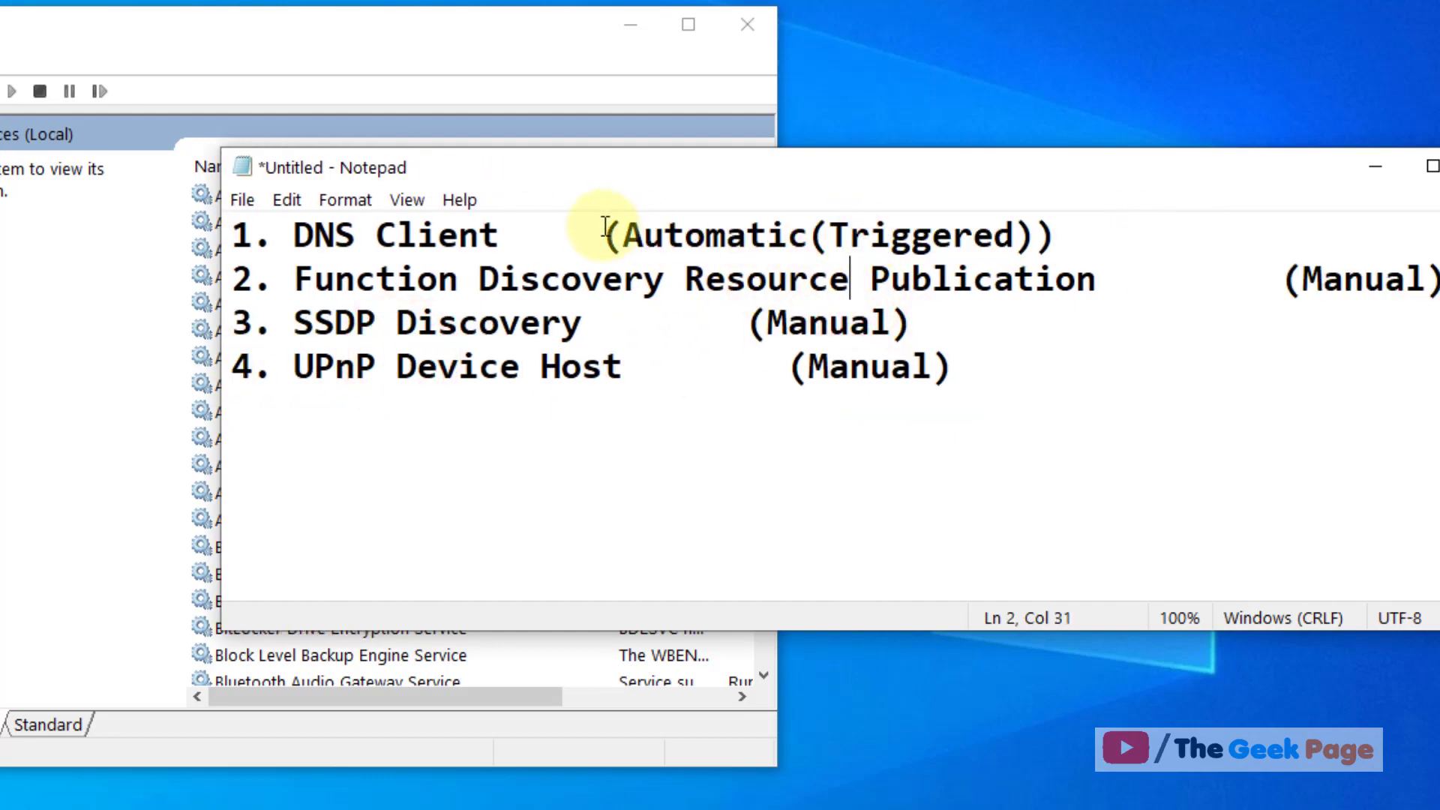
left_click_drag(606, 227, 1074, 229)
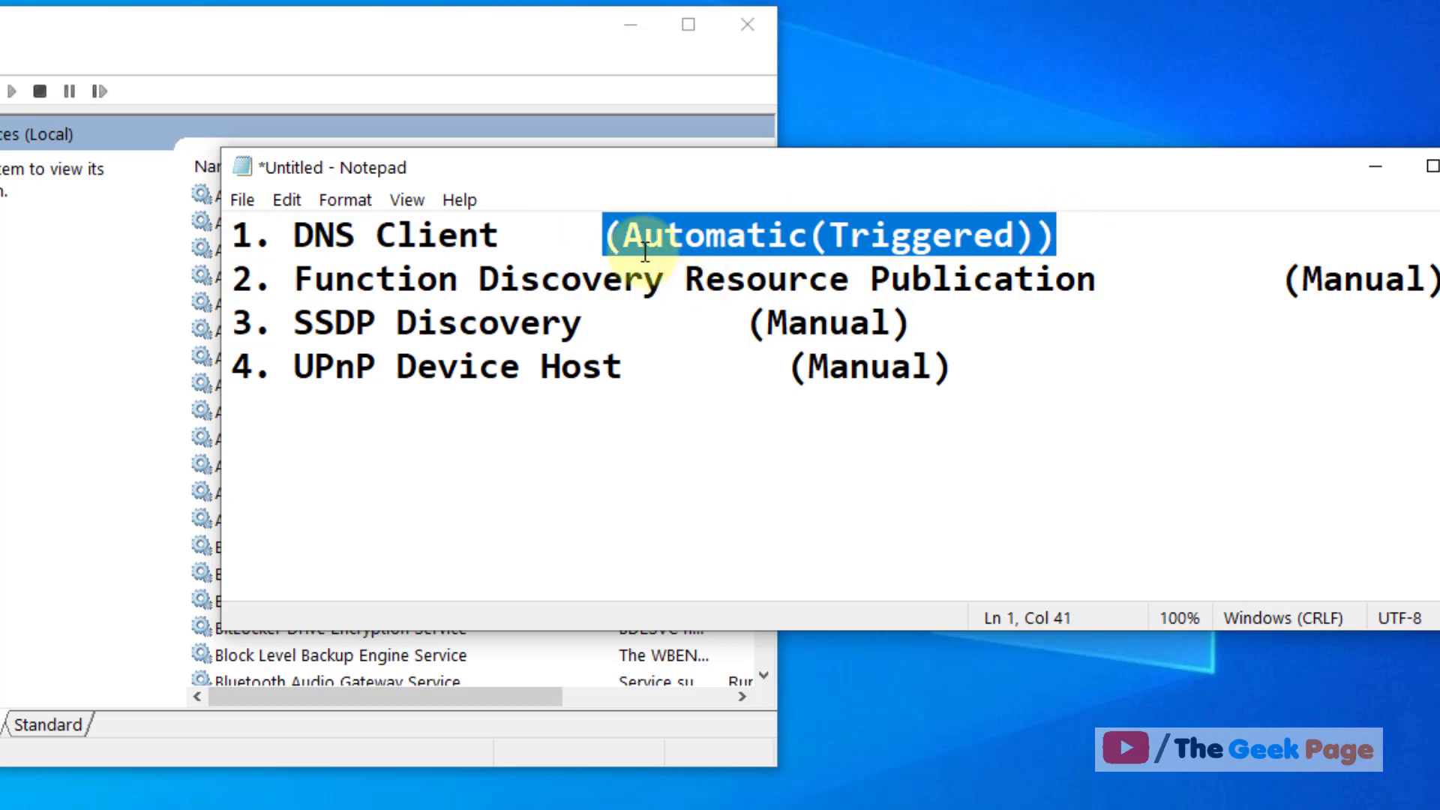
left_click(1332, 269)
double_click(1334, 265)
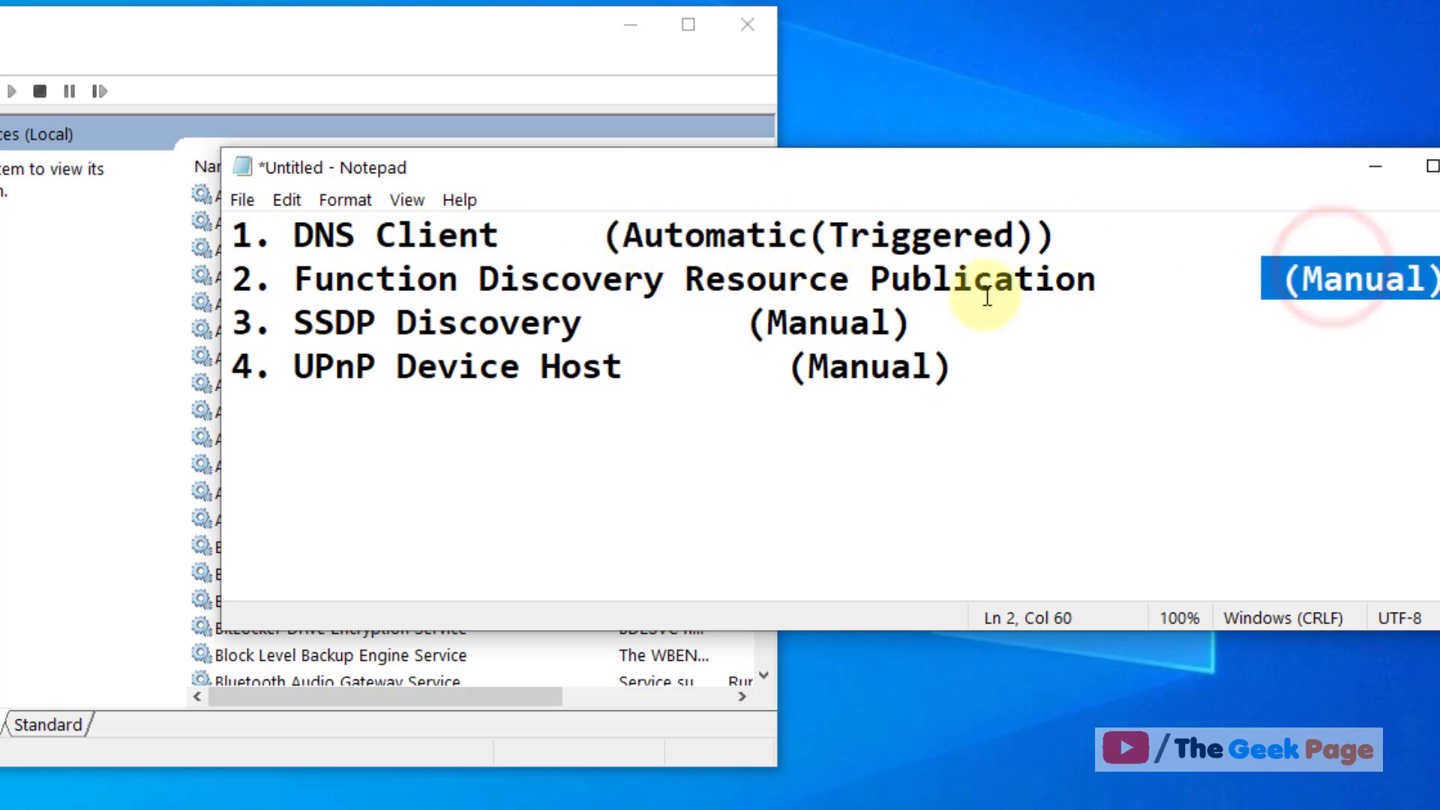
double_click(820, 321)
double_click(834, 369)
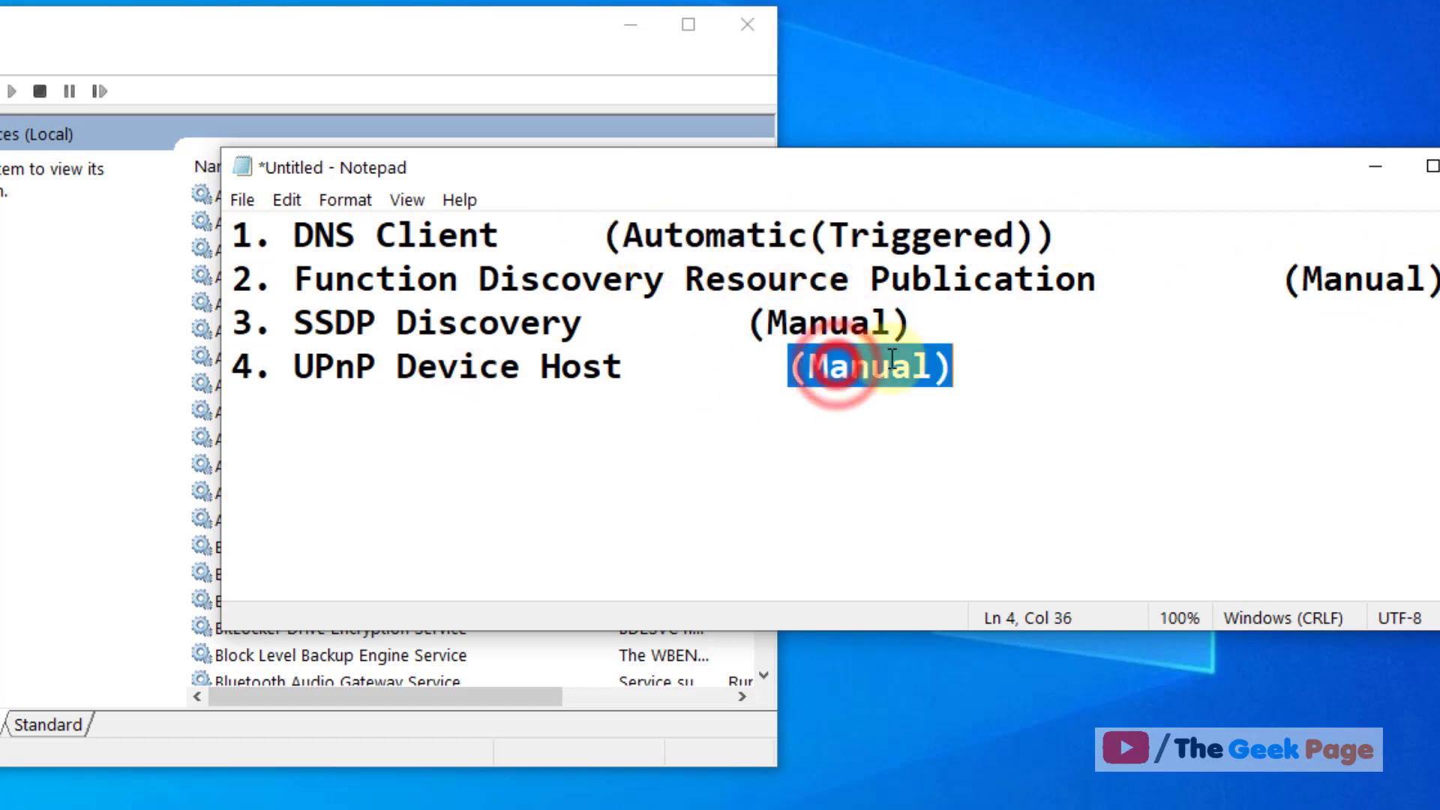
left_click_drag(1139, 185, 975, 353)
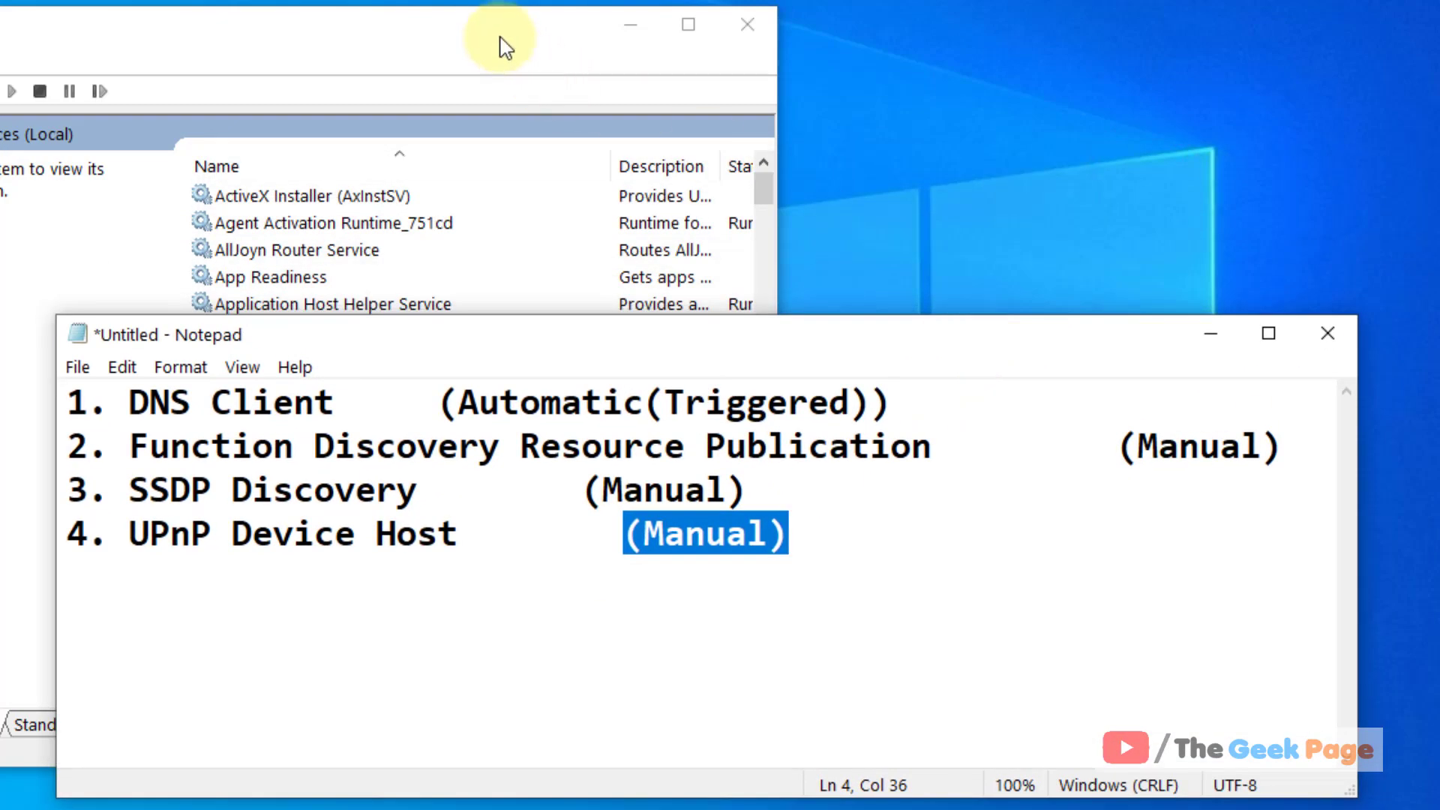
left_click_drag(498, 39, 658, 0)
- Jump to DNS Client with 'dns' and confirm it is Running with Automatic startup, unchanged
left_click(475, 93)
type("dns")
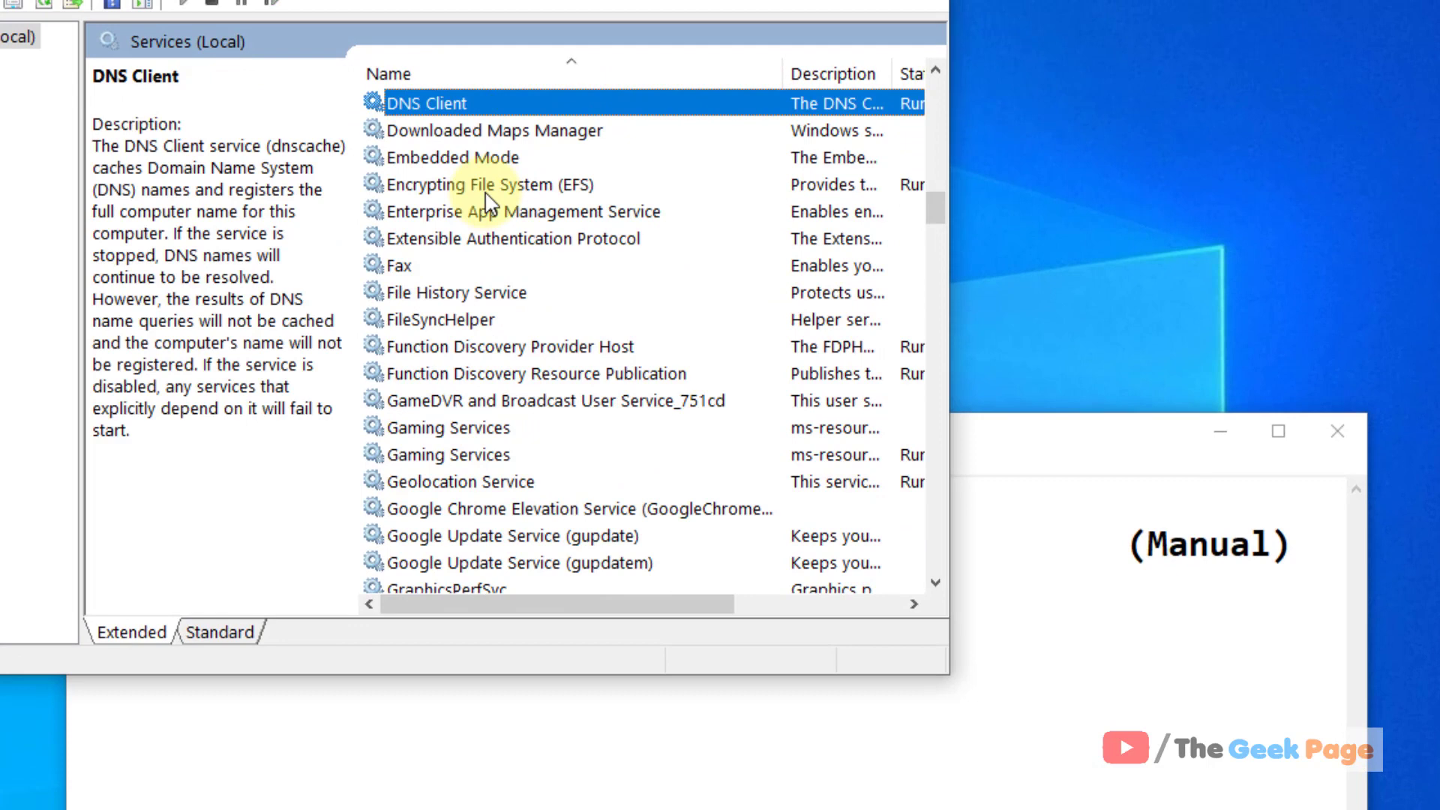
double_click(478, 103)
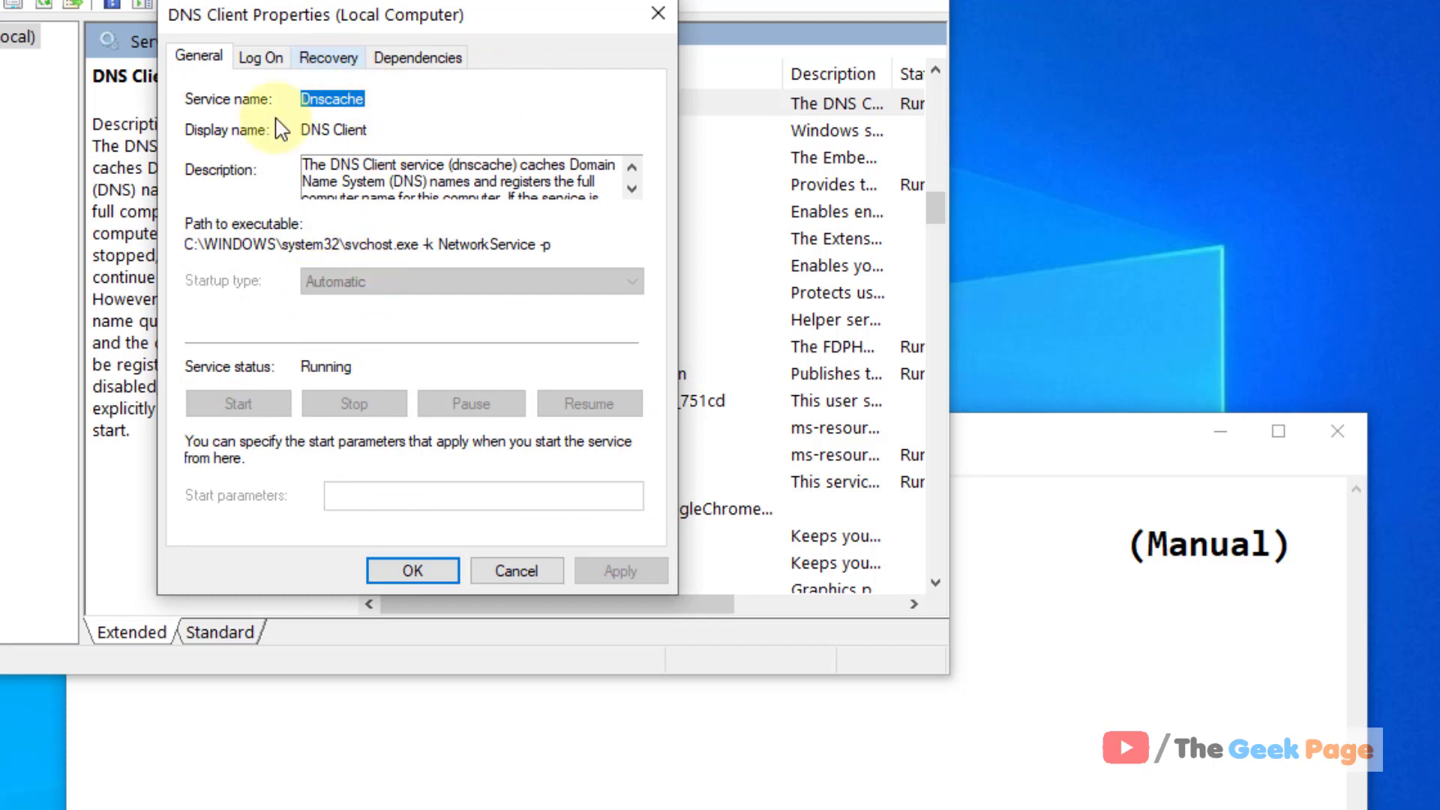
left_click(655, 15)
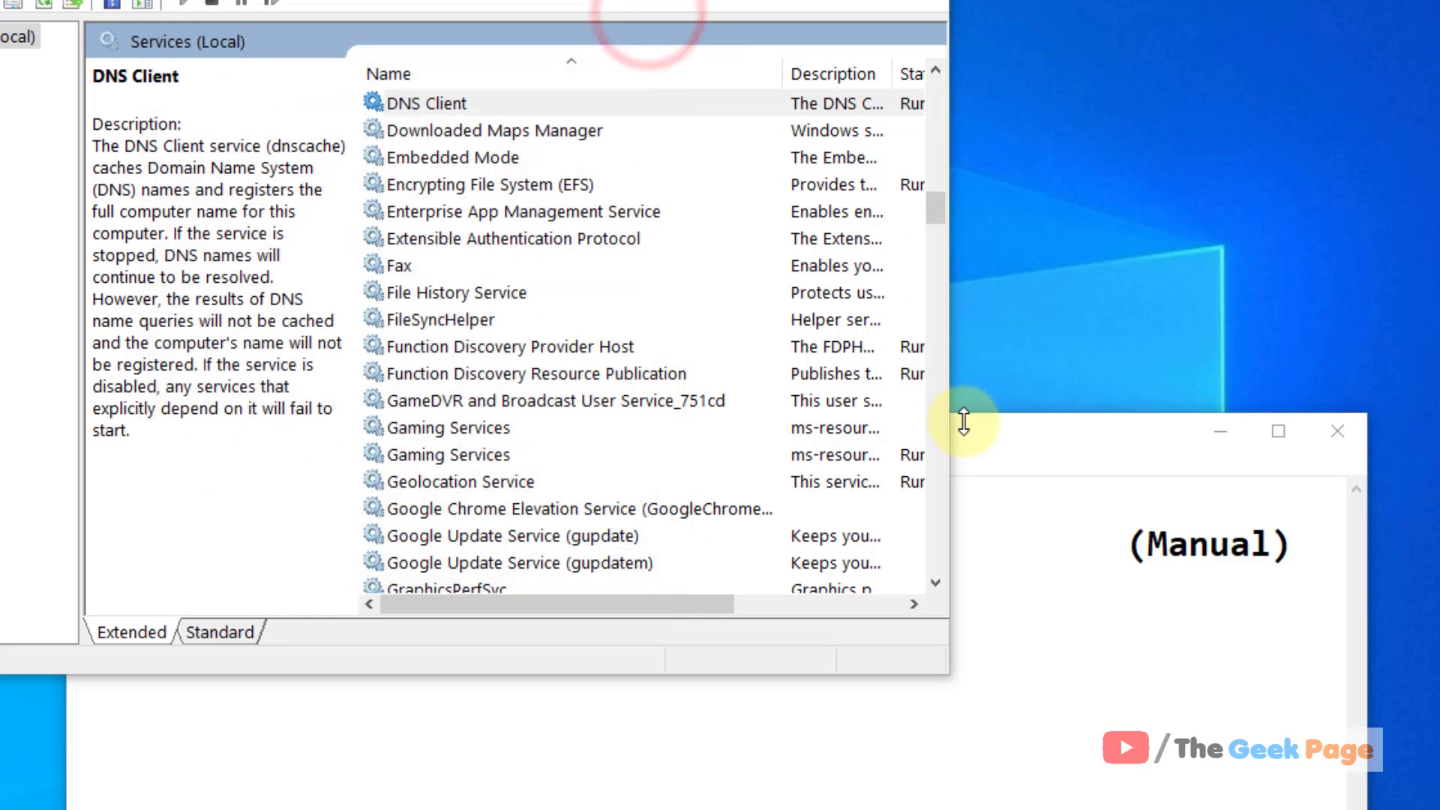
left_click(987, 466)
left_click(434, 264)
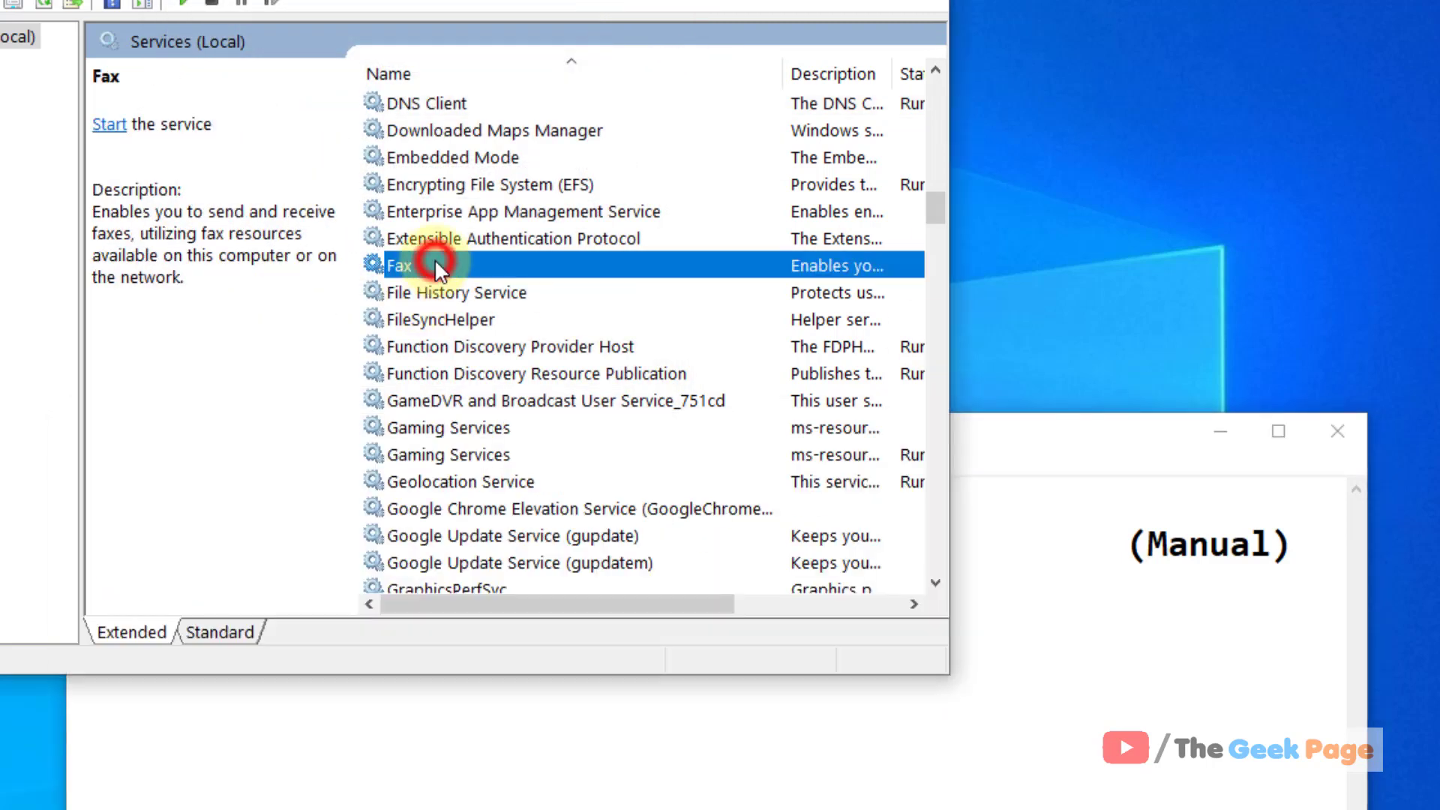
key("Down")
key("Down")
key("Down")
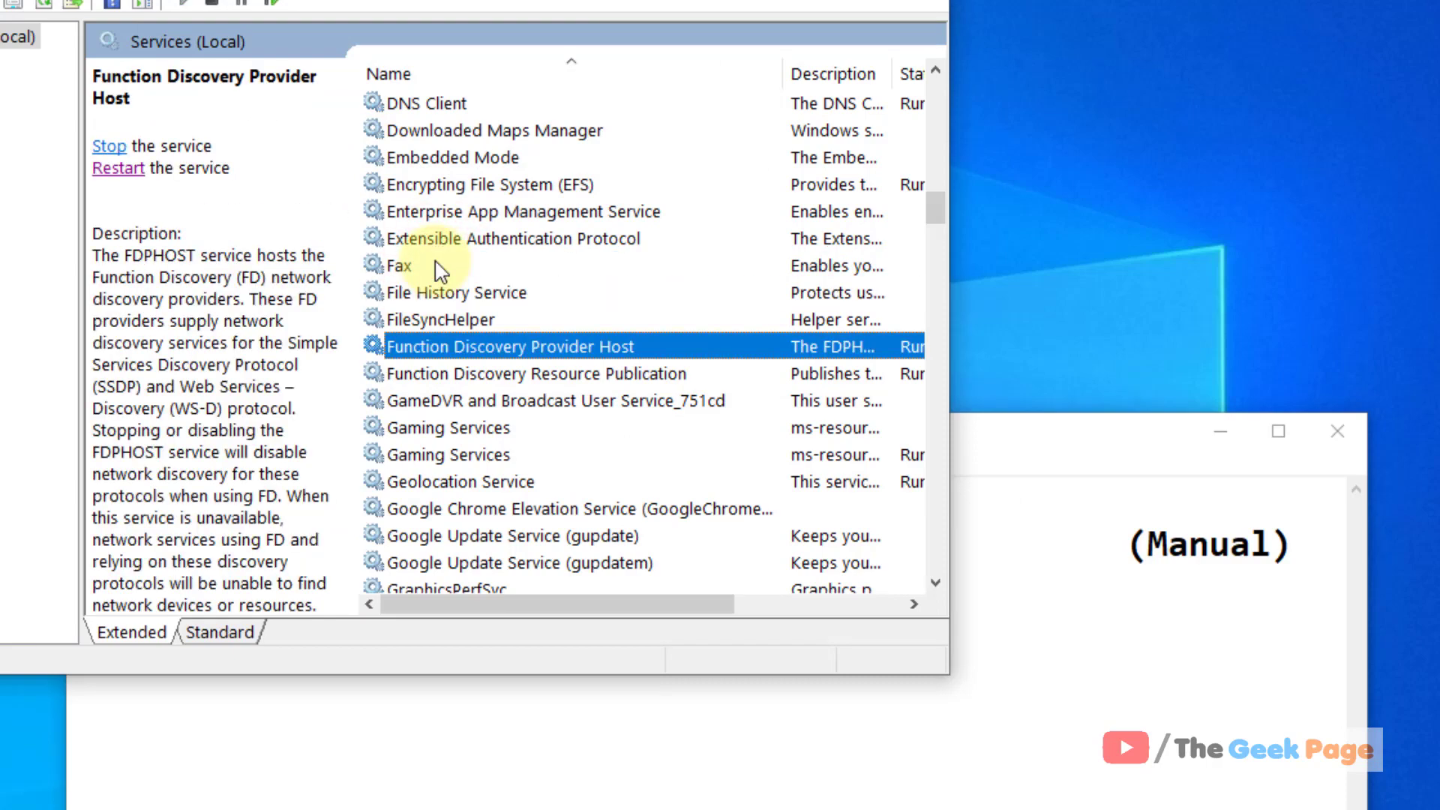
- Confirm Function Discovery Resource Publication is Running with Manual startup, matching the notes
double_click(498, 375)
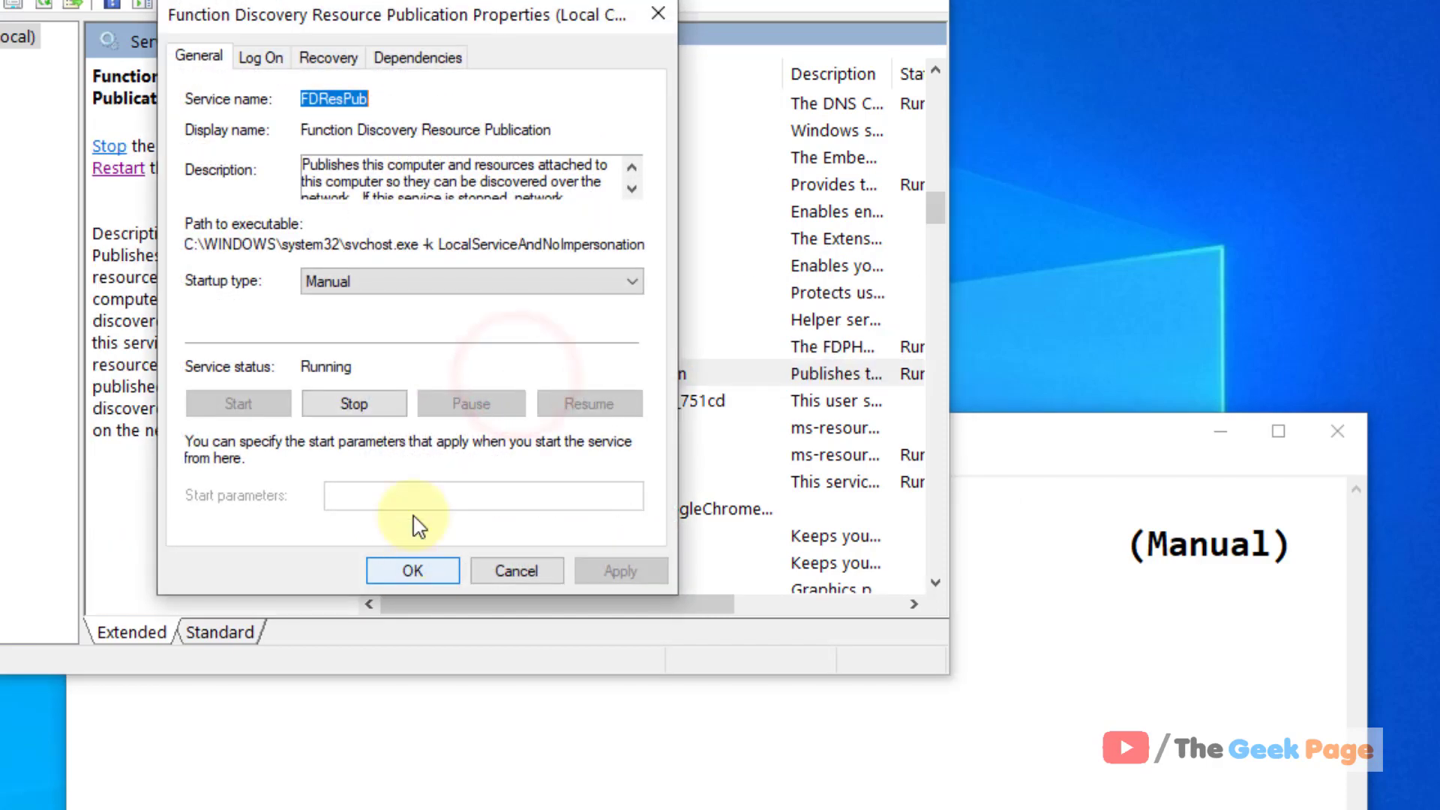
left_click(1119, 444)
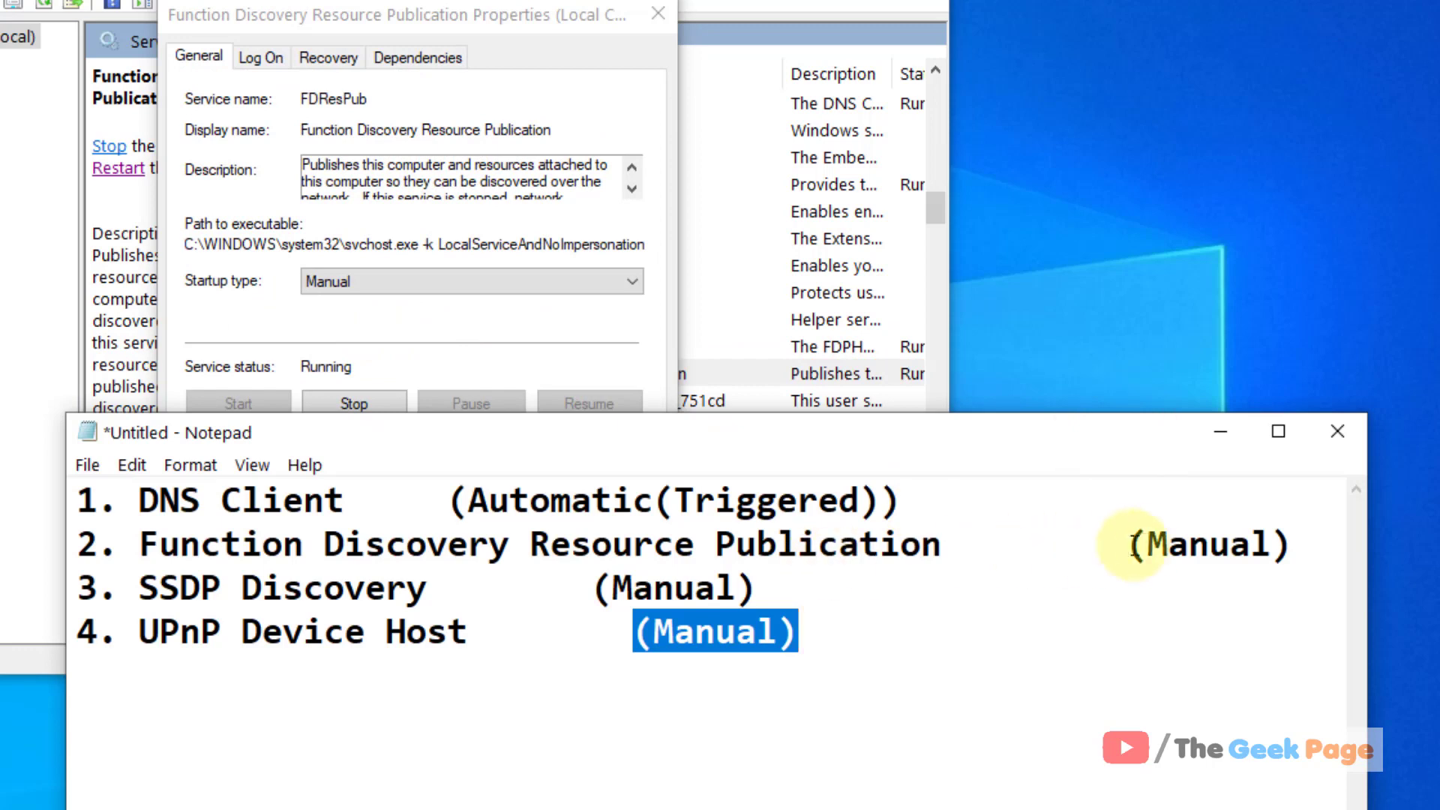
left_click(1147, 543)
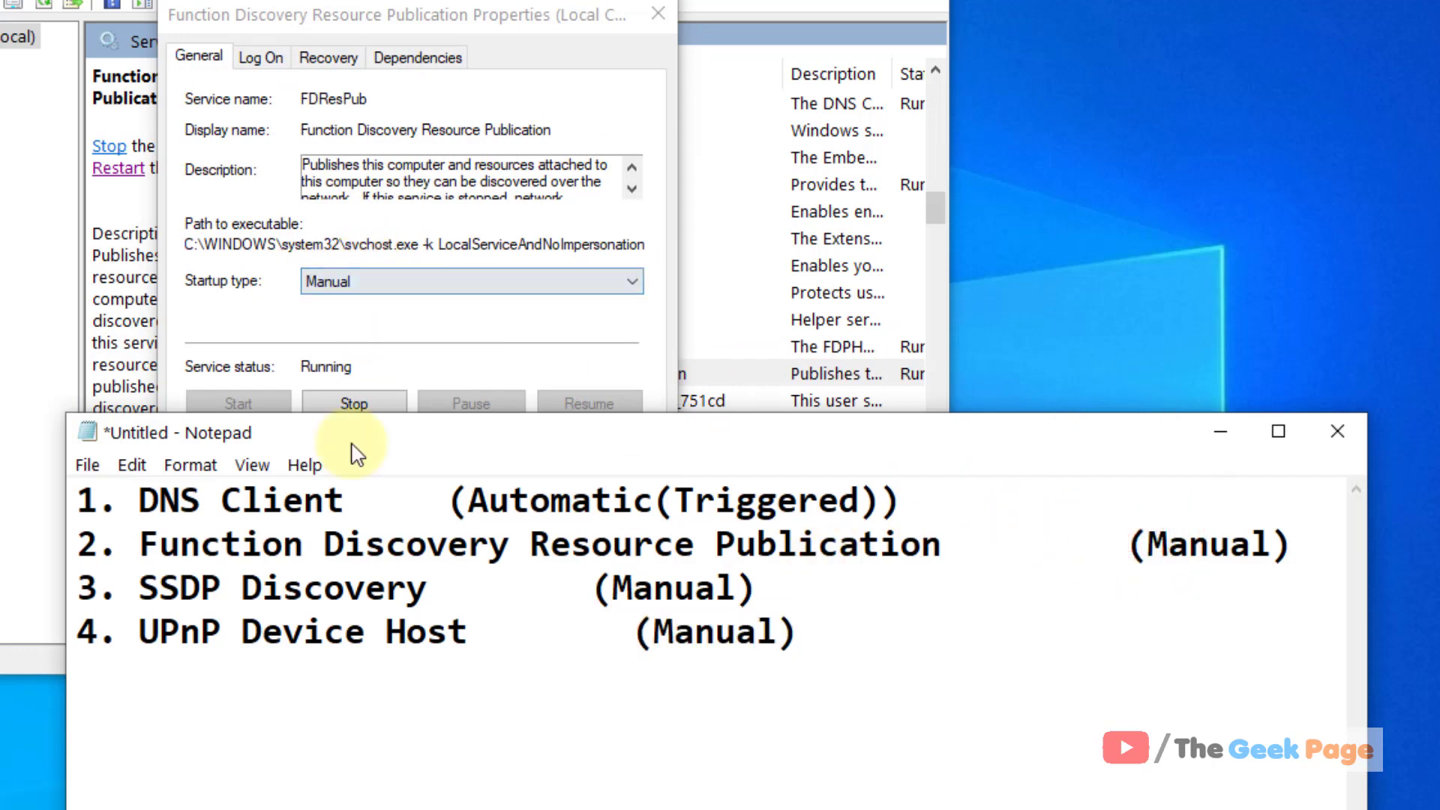
left_click_drag(382, 441, 306, 501)
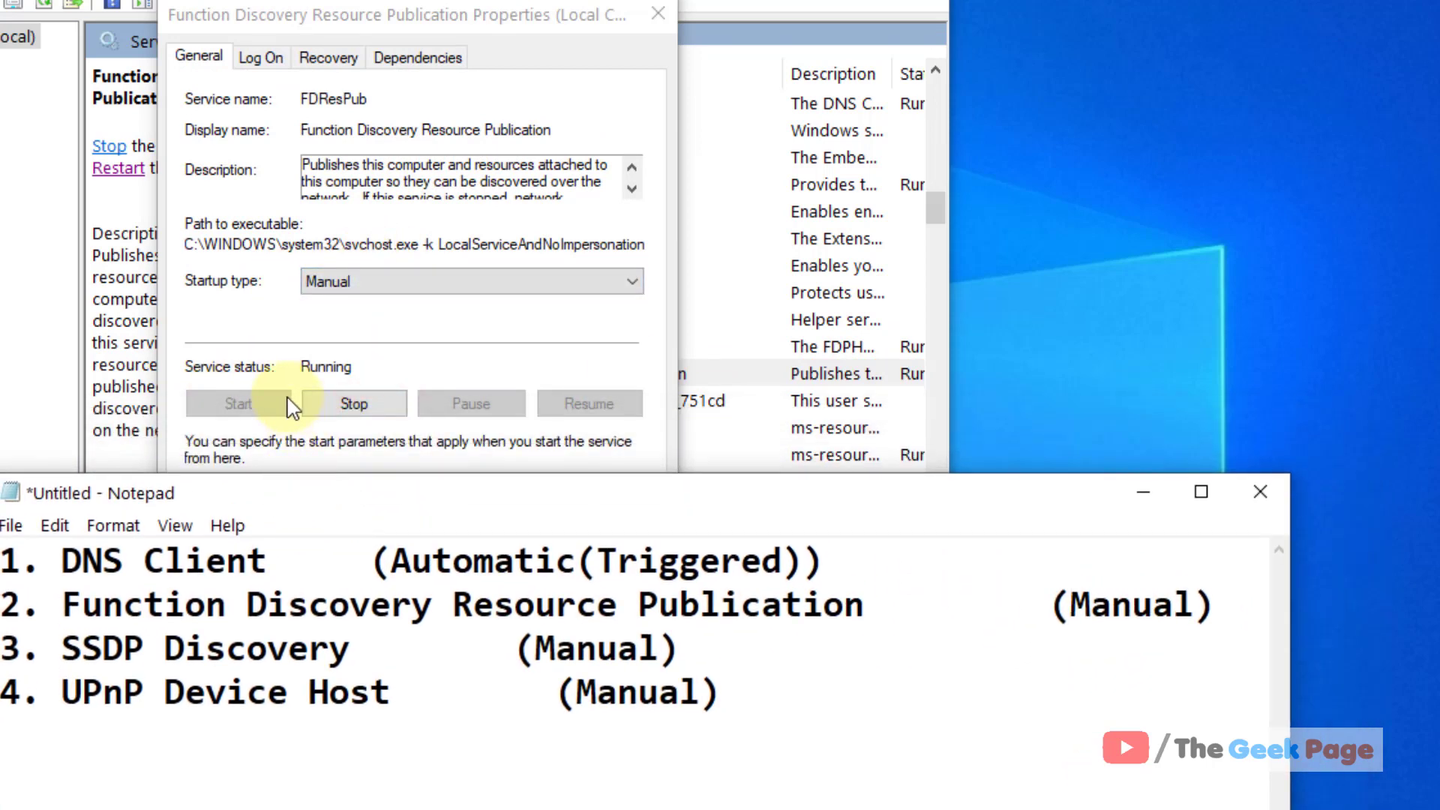
left_click(232, 413)
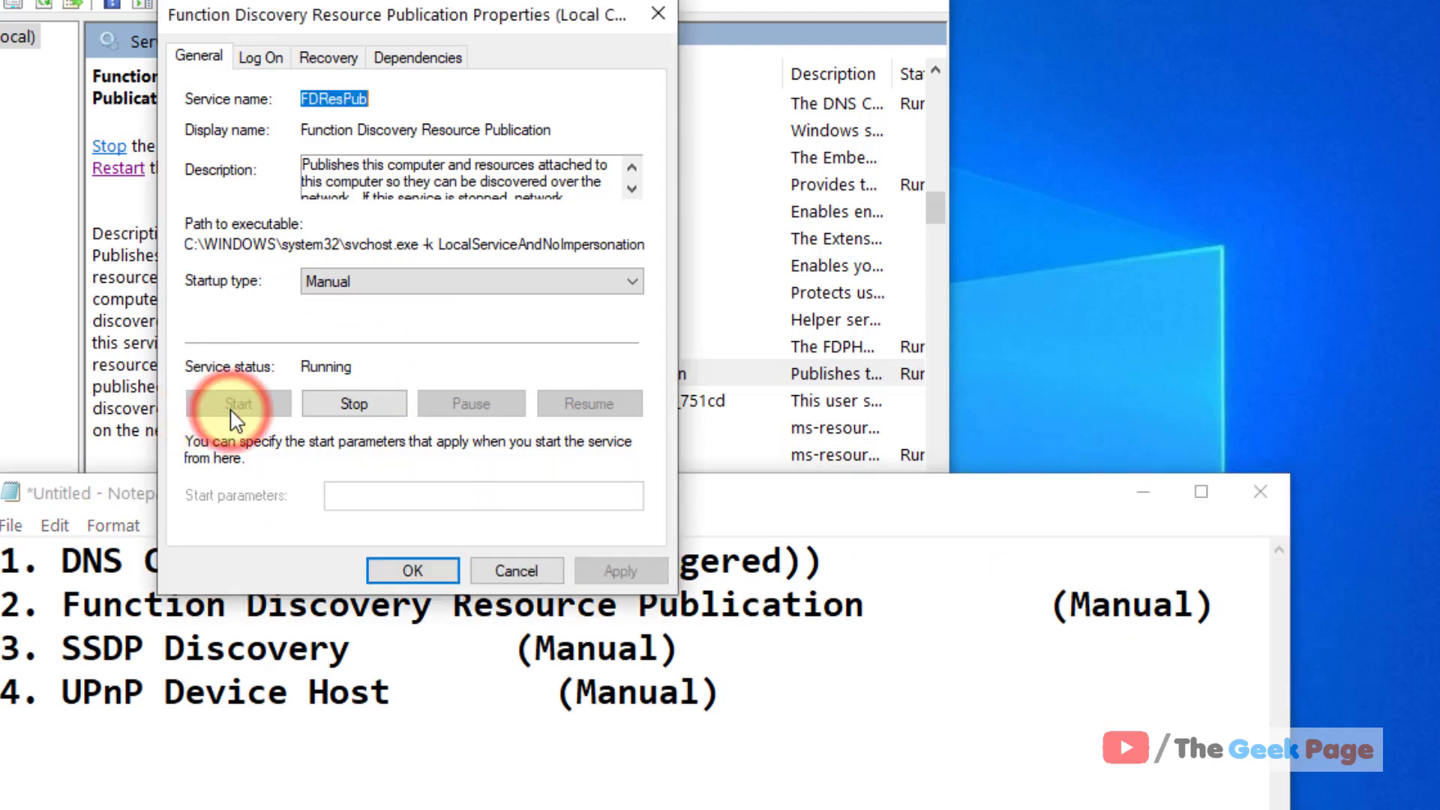
left_click(724, 403)
- Jump to SSDP Discovery with 'ssdp' and confirm it is Running with Manual startup
type("ssdp")
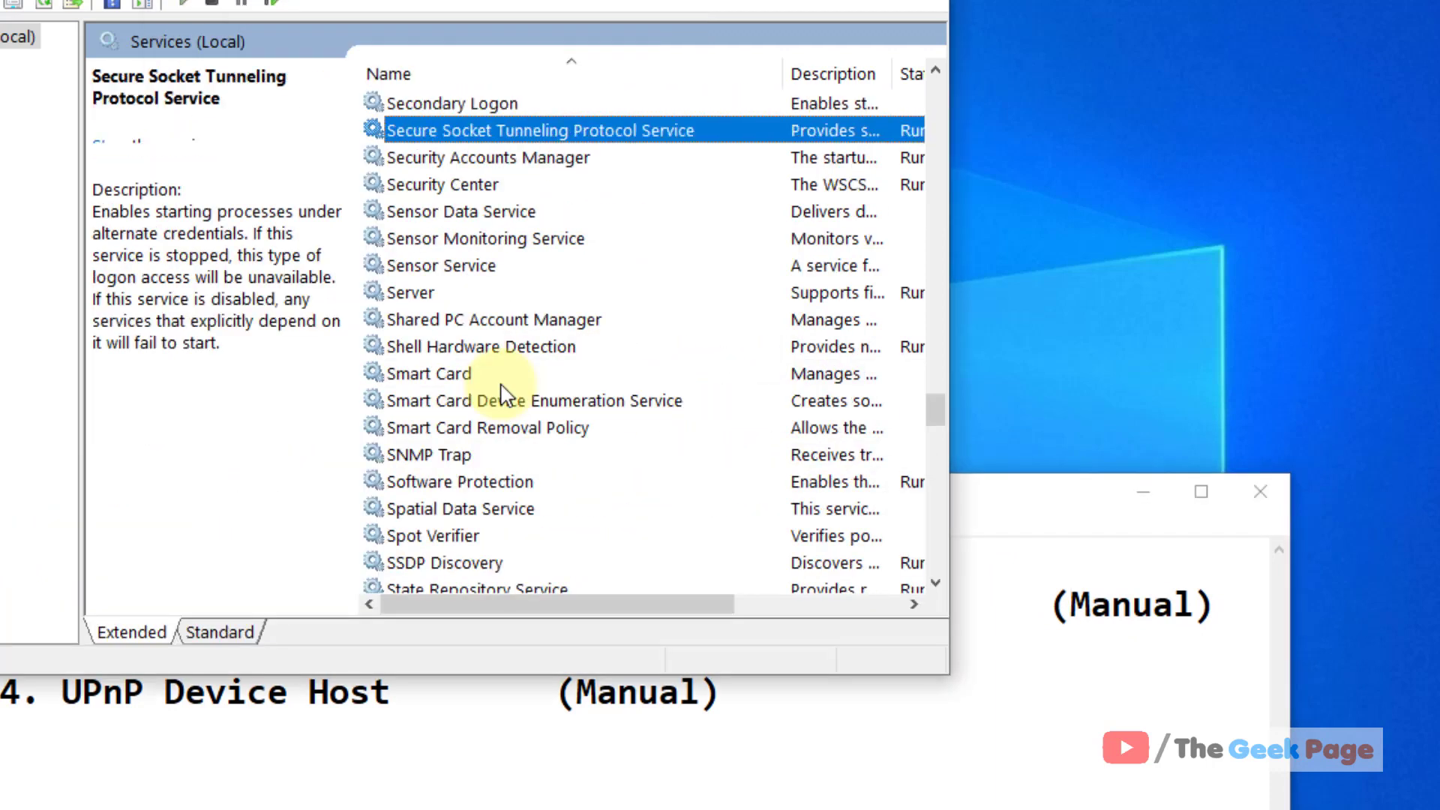
double_click(525, 566)
mouse_move(965, 475)
left_mouse_down()
mouse_move(977, 563)
mouse_move(963, 493)
left_mouse_up()
left_click(273, 439)
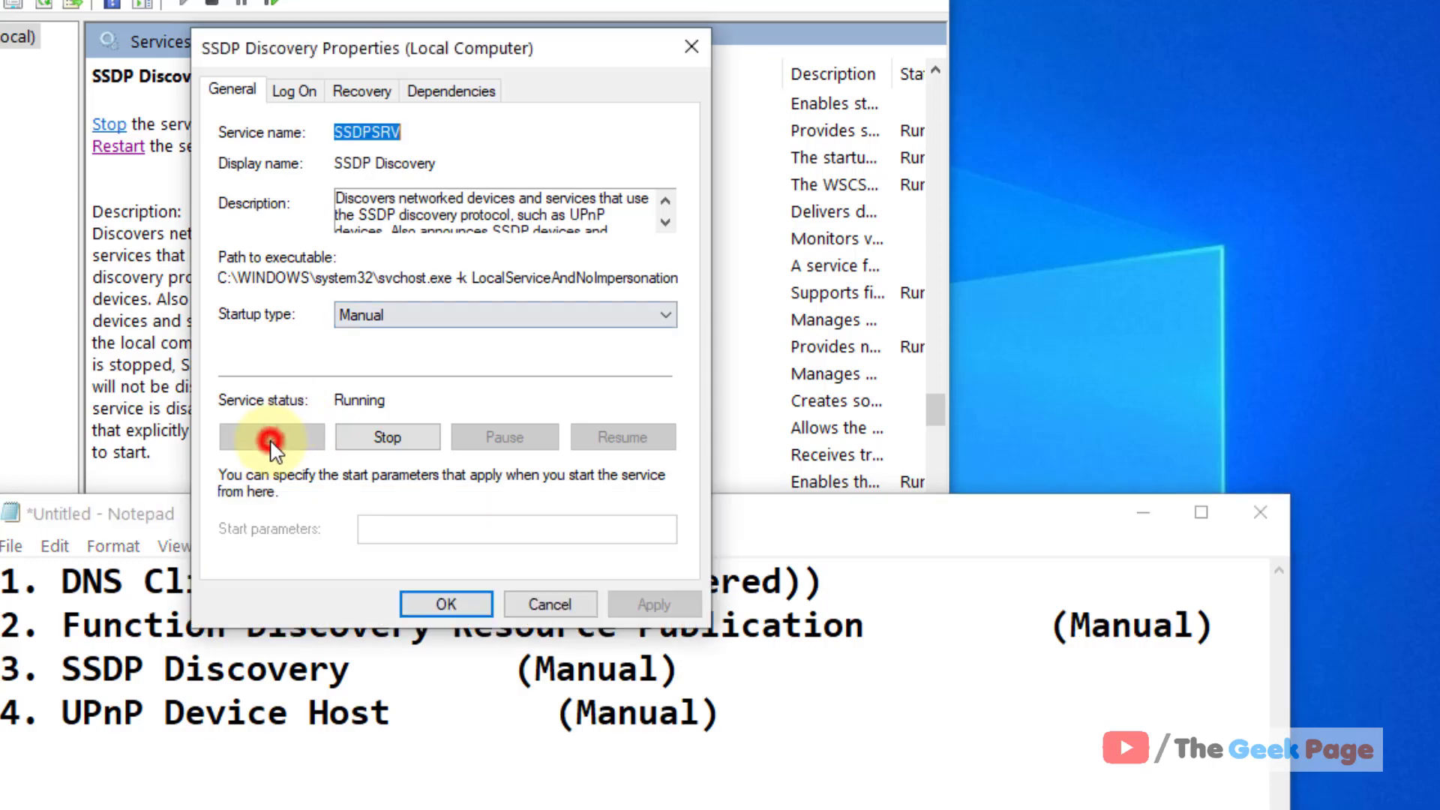
left_click(698, 47)
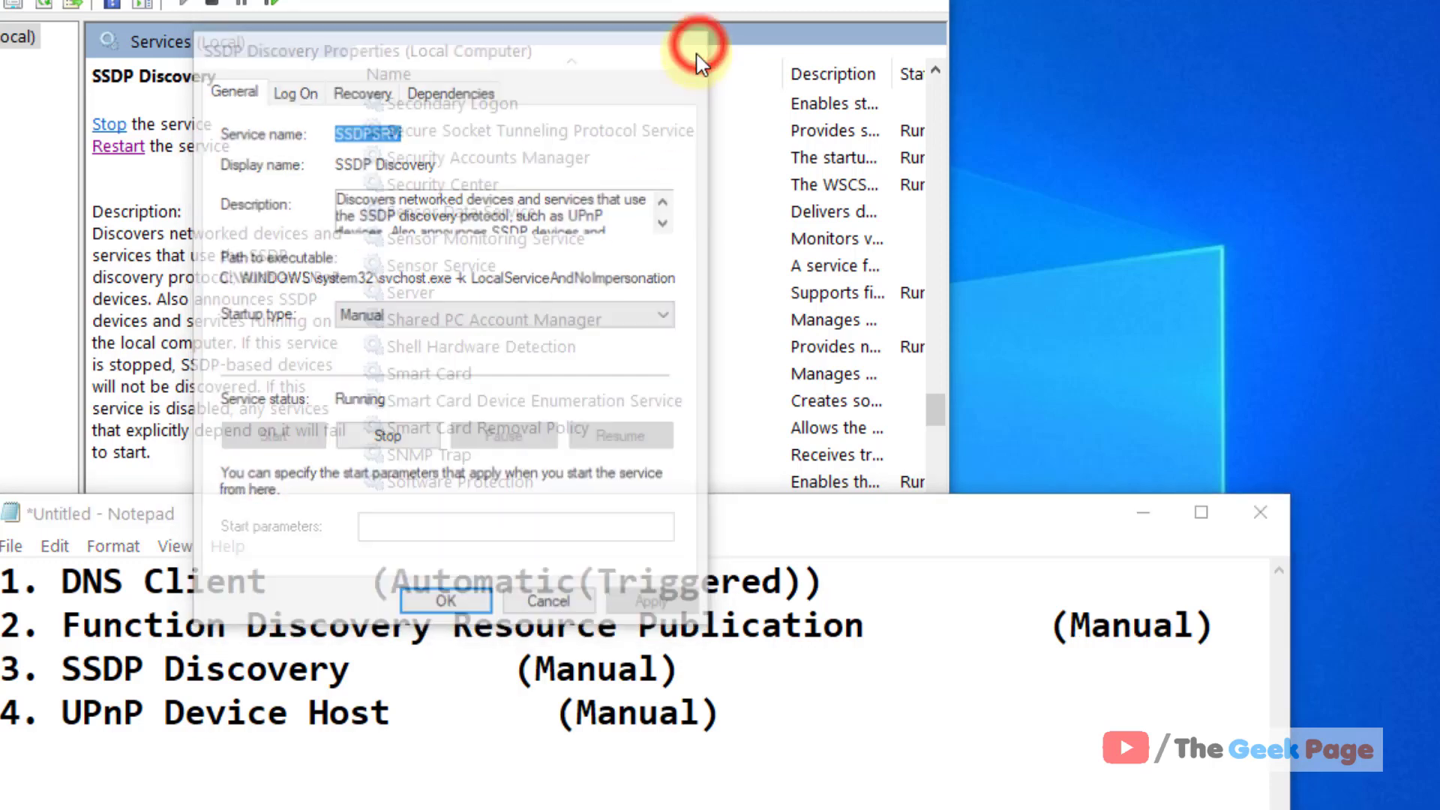
left_click(423, 376)
type("upnp")
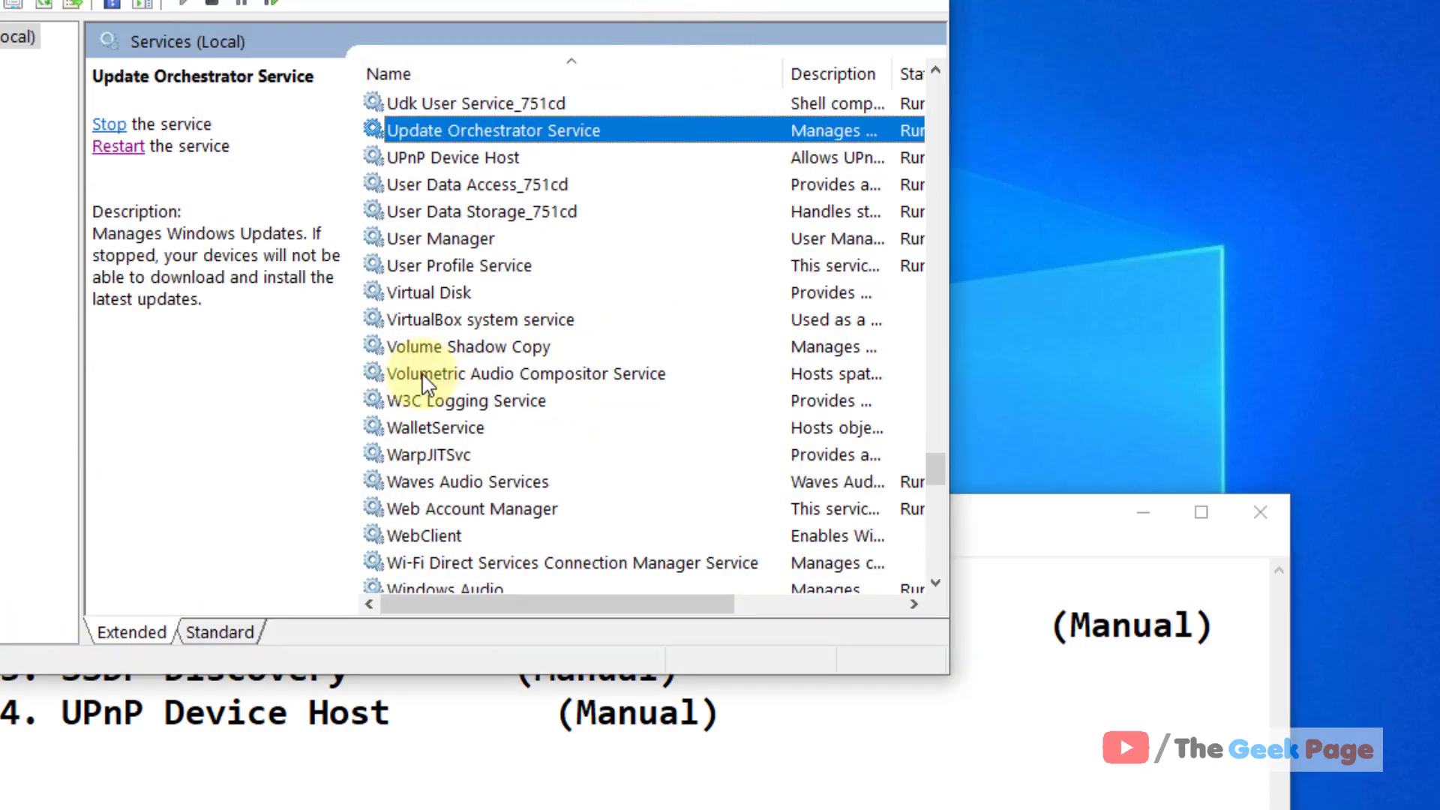
- Check UPnP Device Host's Dependencies tab, listing HTTP Service and SSDP Discovery, then close it
double_click(481, 150)
left_click(979, 509)
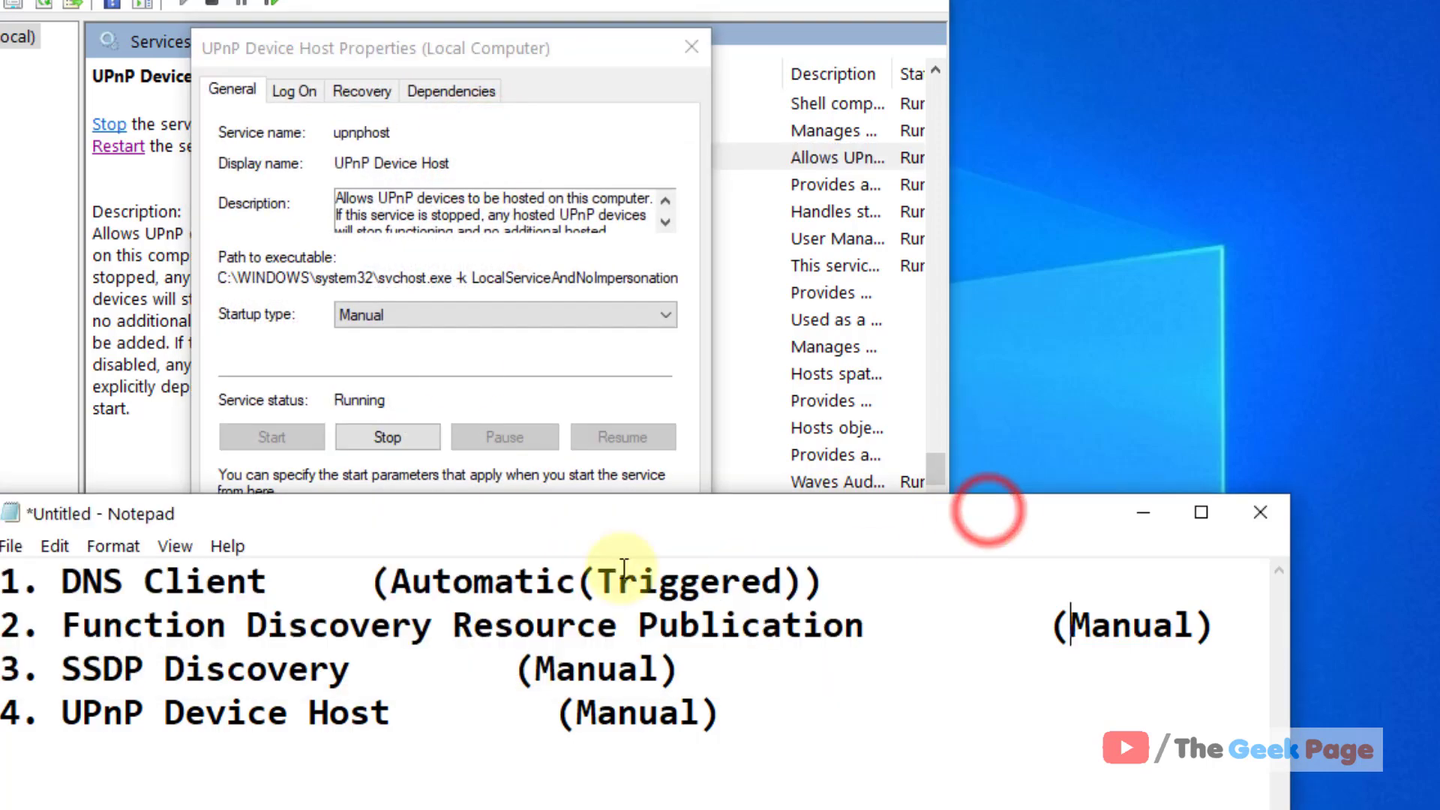
left_click(276, 439)
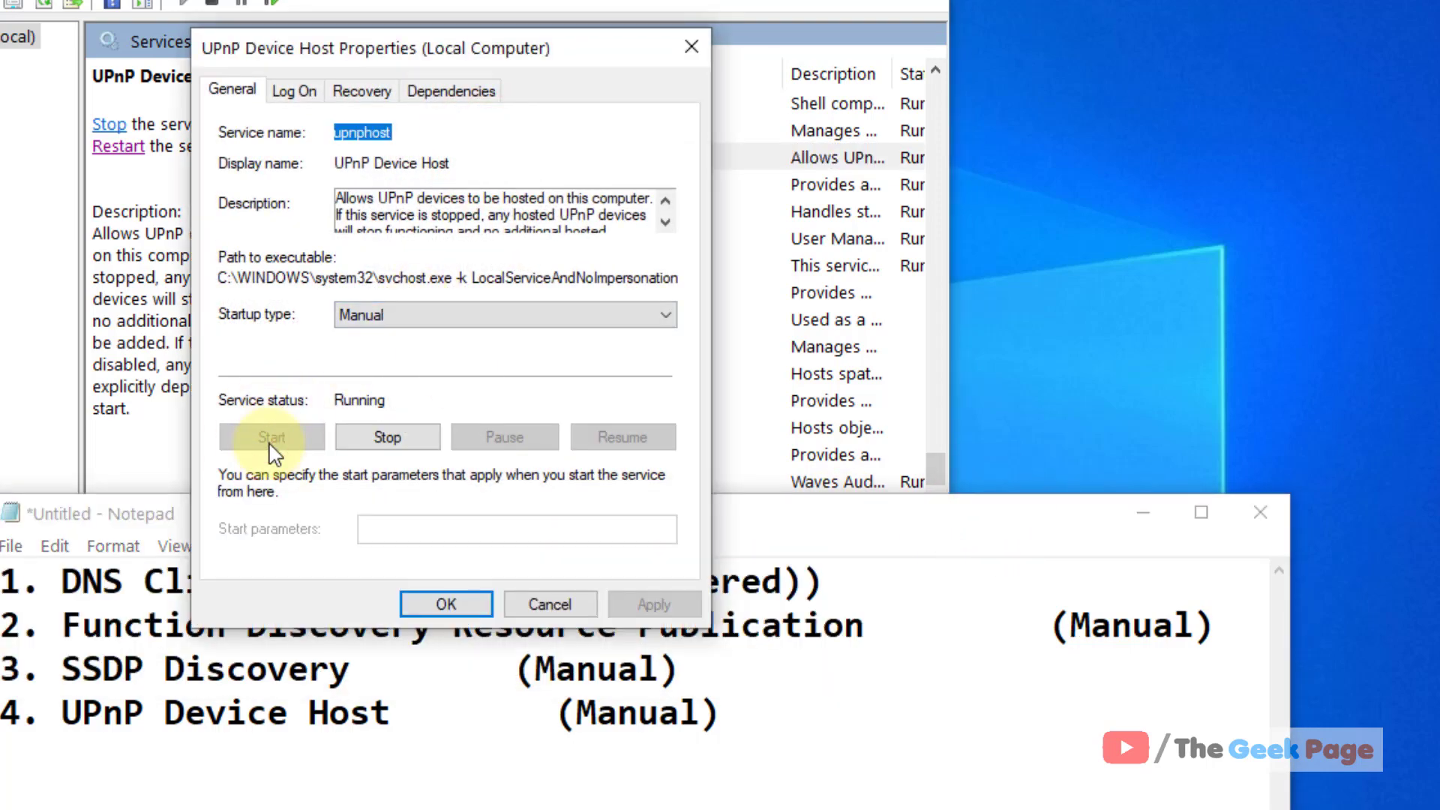
left_click(452, 93)
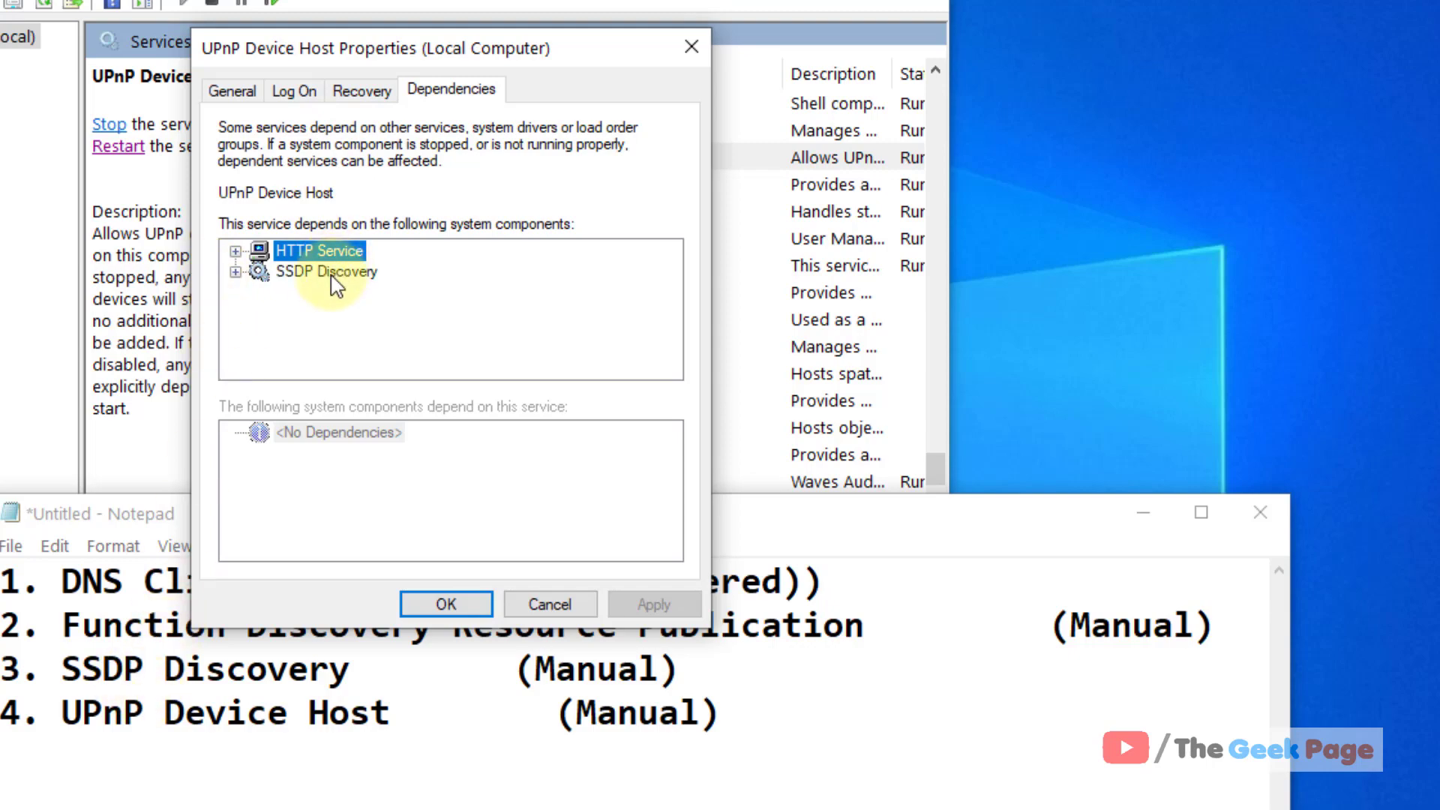
left_click(685, 47)
left_click(390, 265)
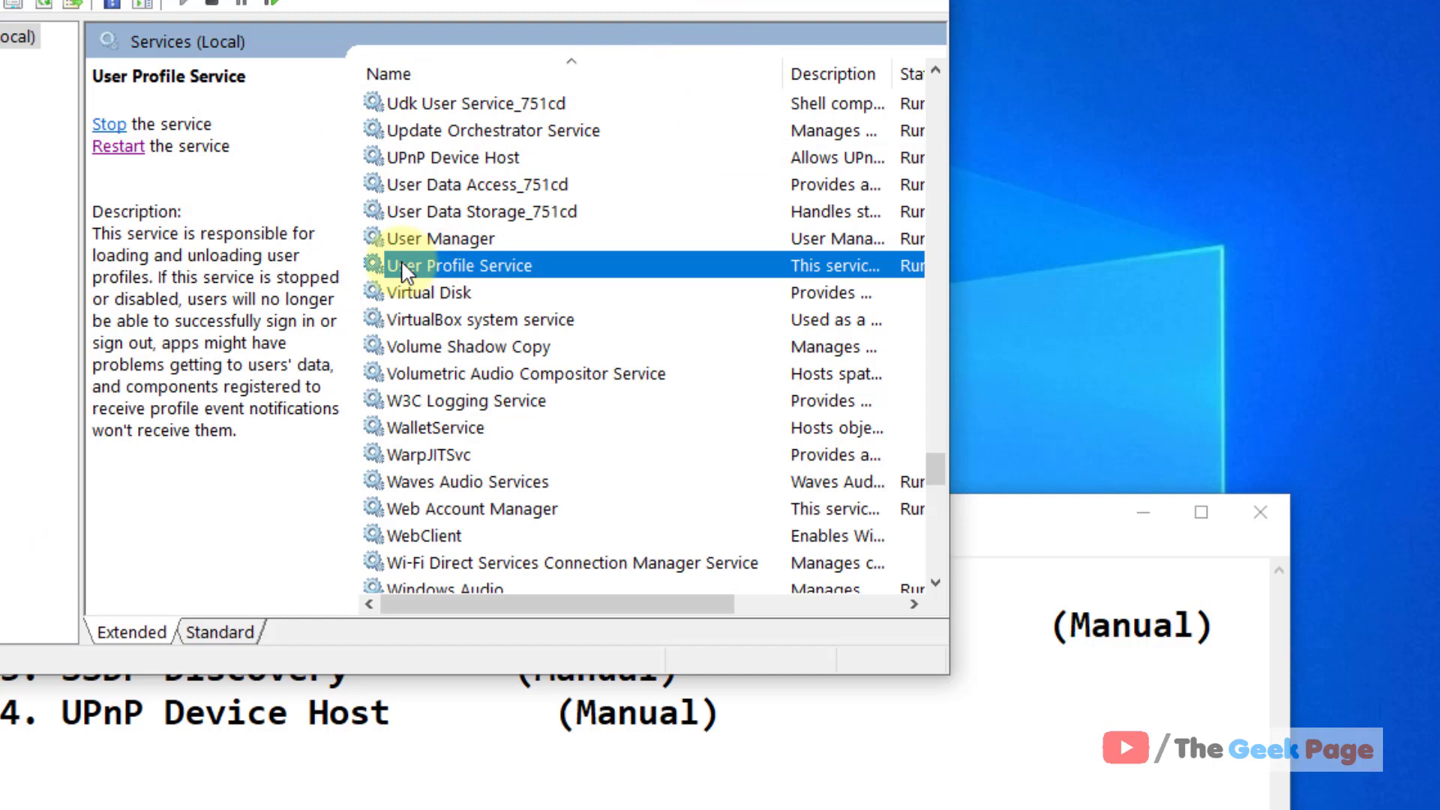
- View SSDP Discovery's dependencies, noting Network Store Interface Service
type("ssdp")
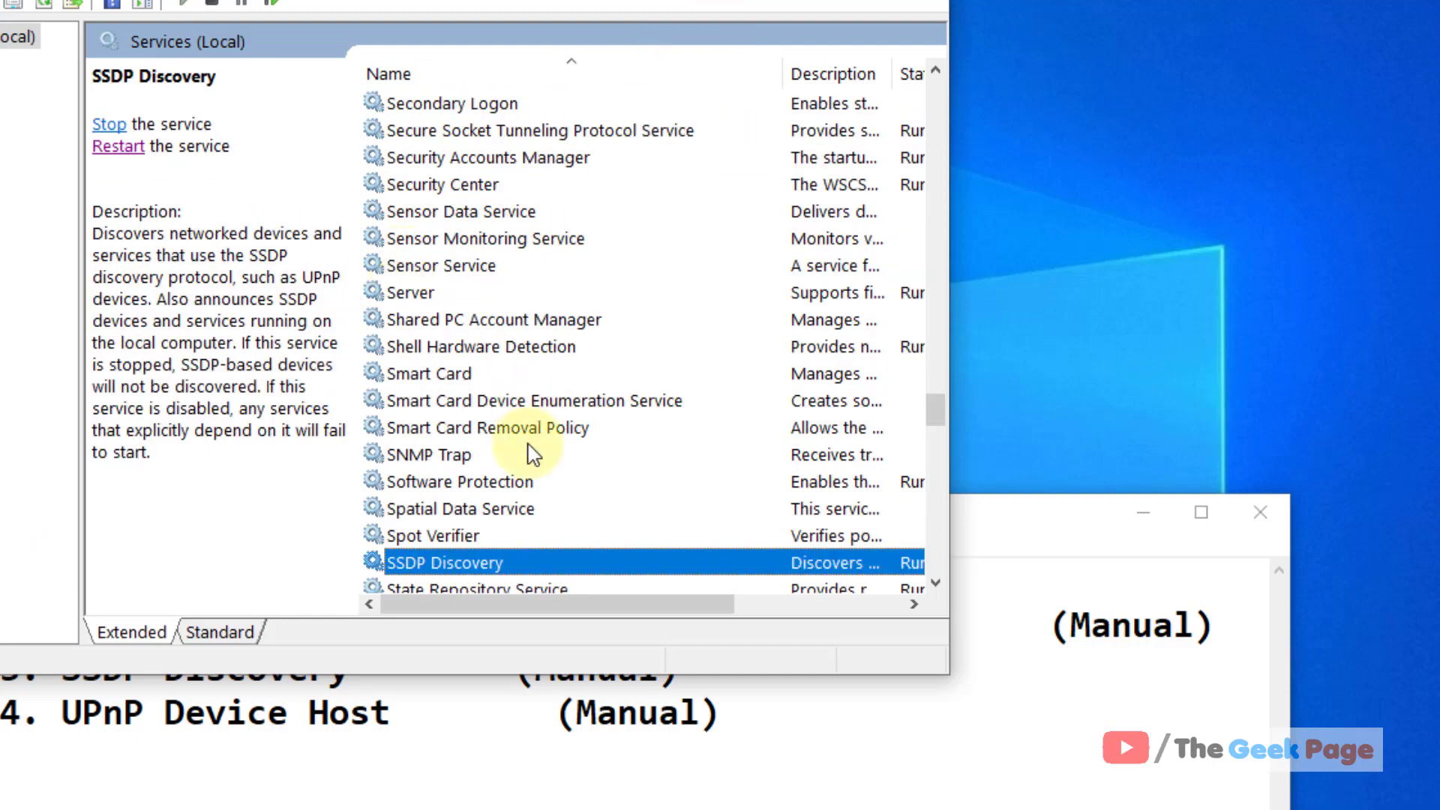
double_click(534, 561)
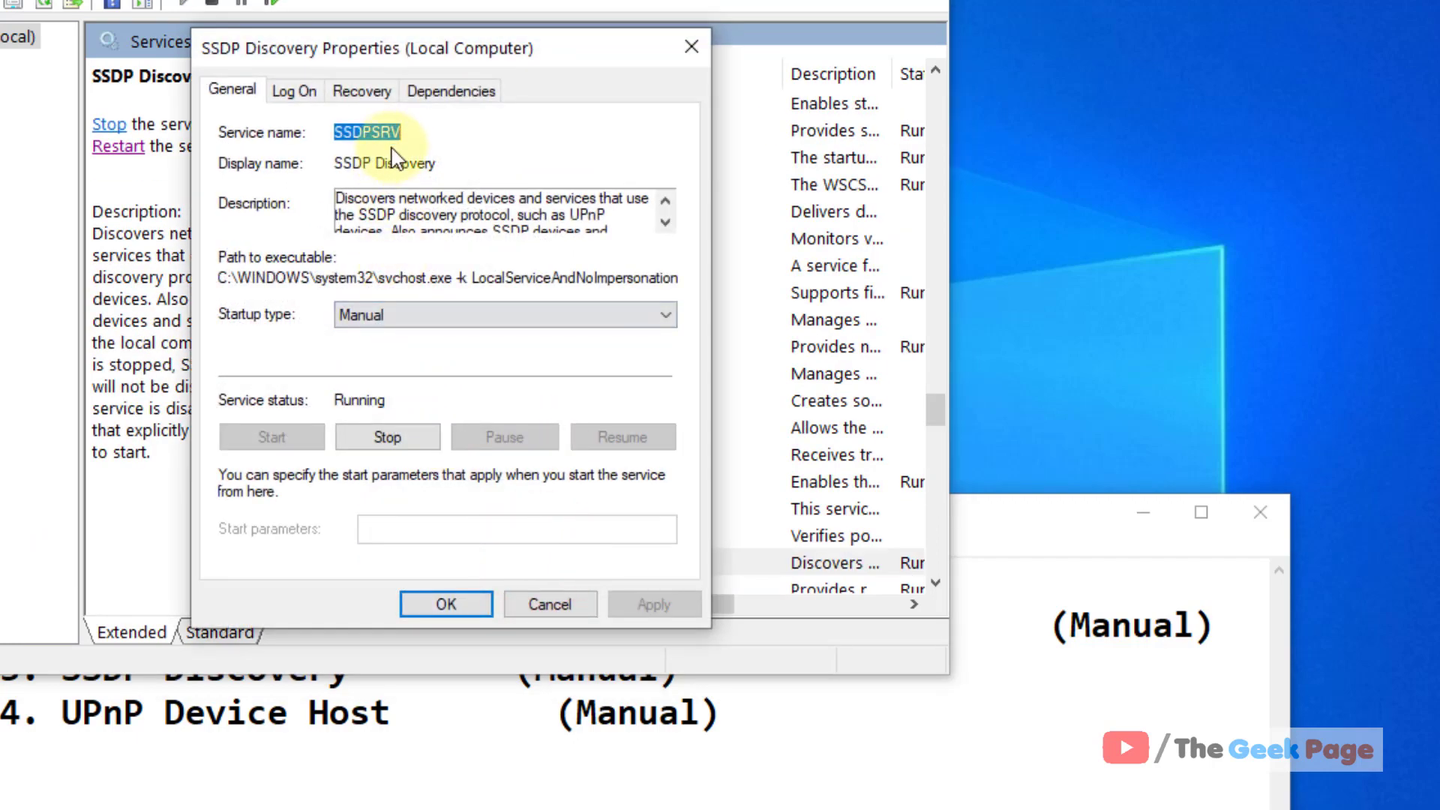
left_click(448, 91)
left_click(336, 275)
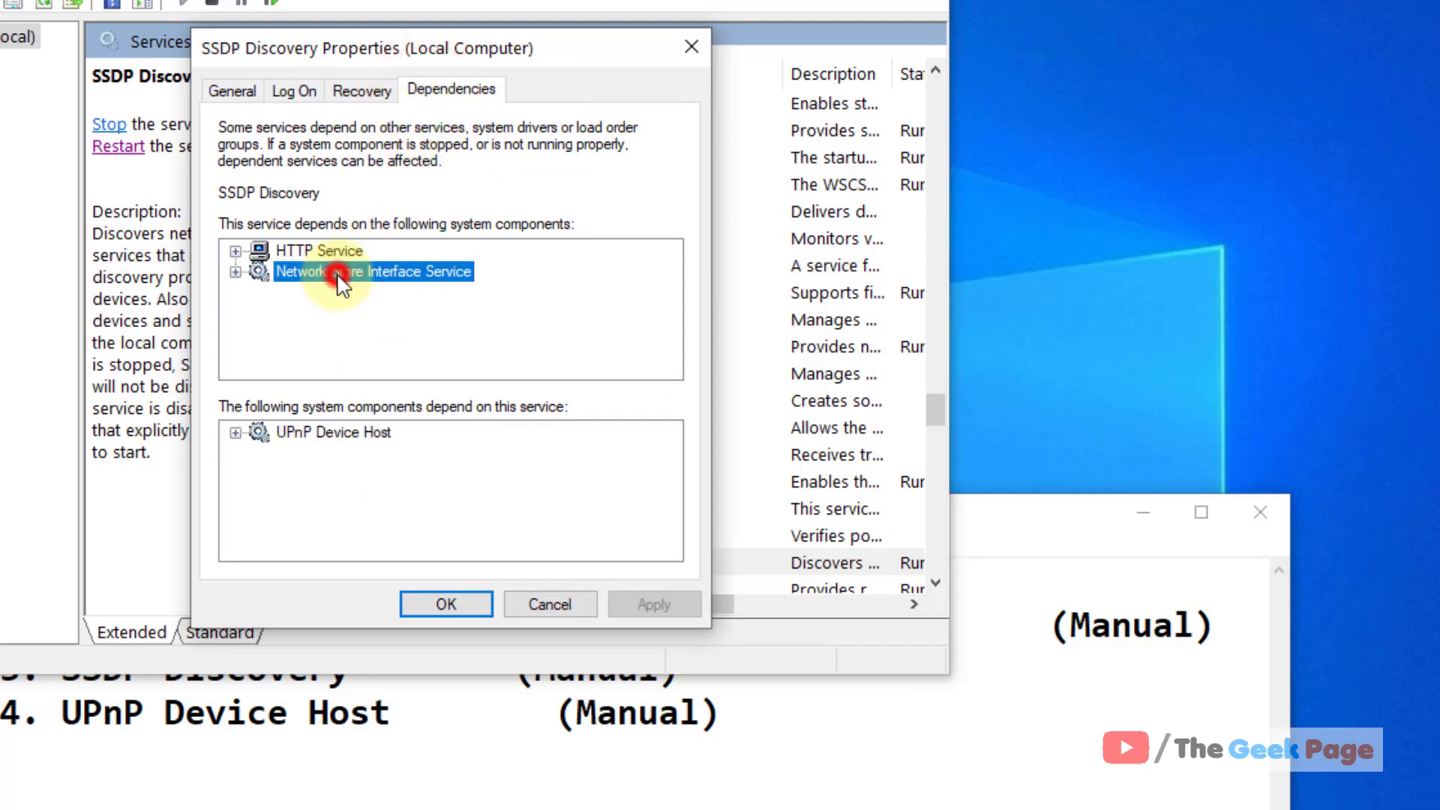
left_click(691, 61)
- Jump with 'netw' and confirm Network Store Interface Service is Running with Automatic startup
left_click(408, 238)
type("ne")
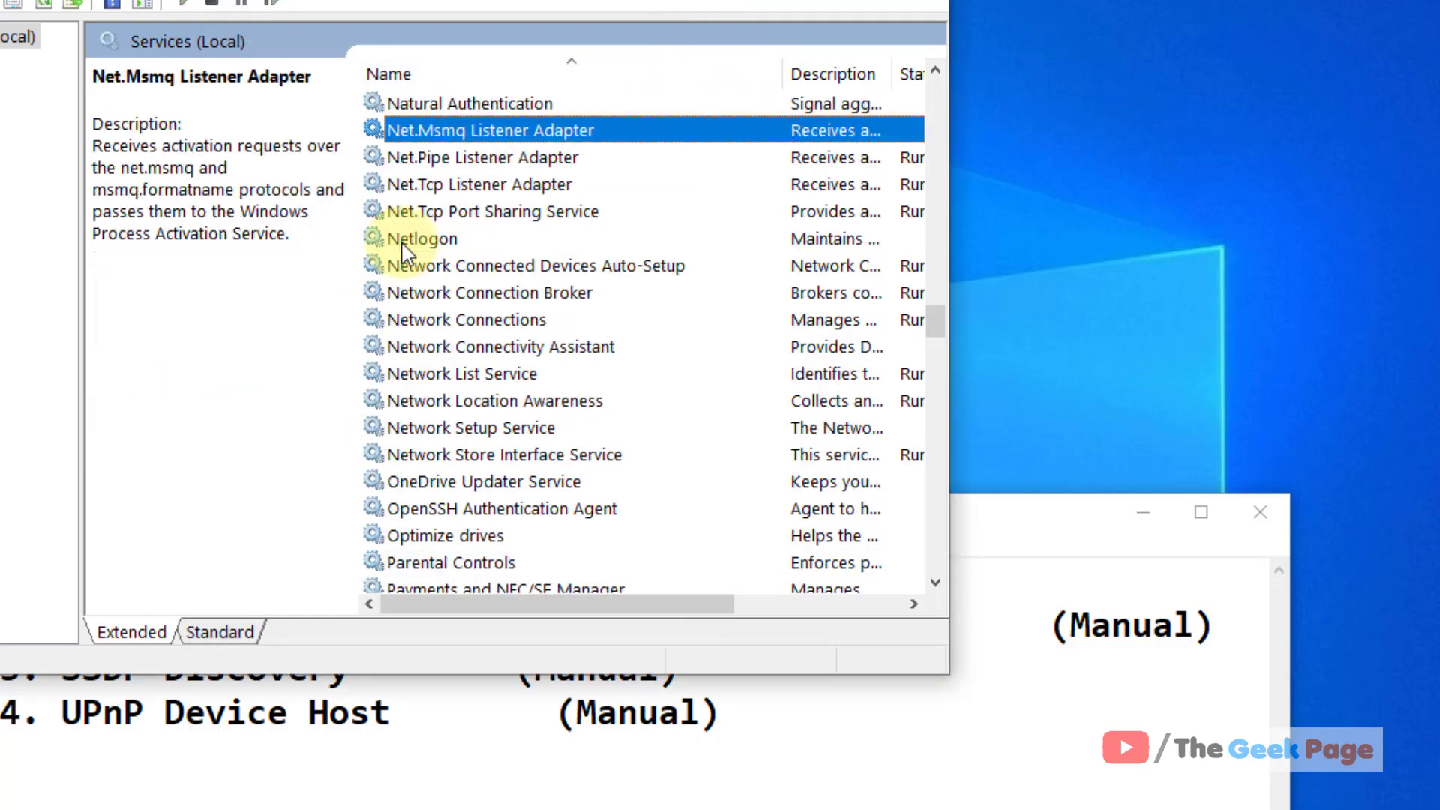
type("tw")
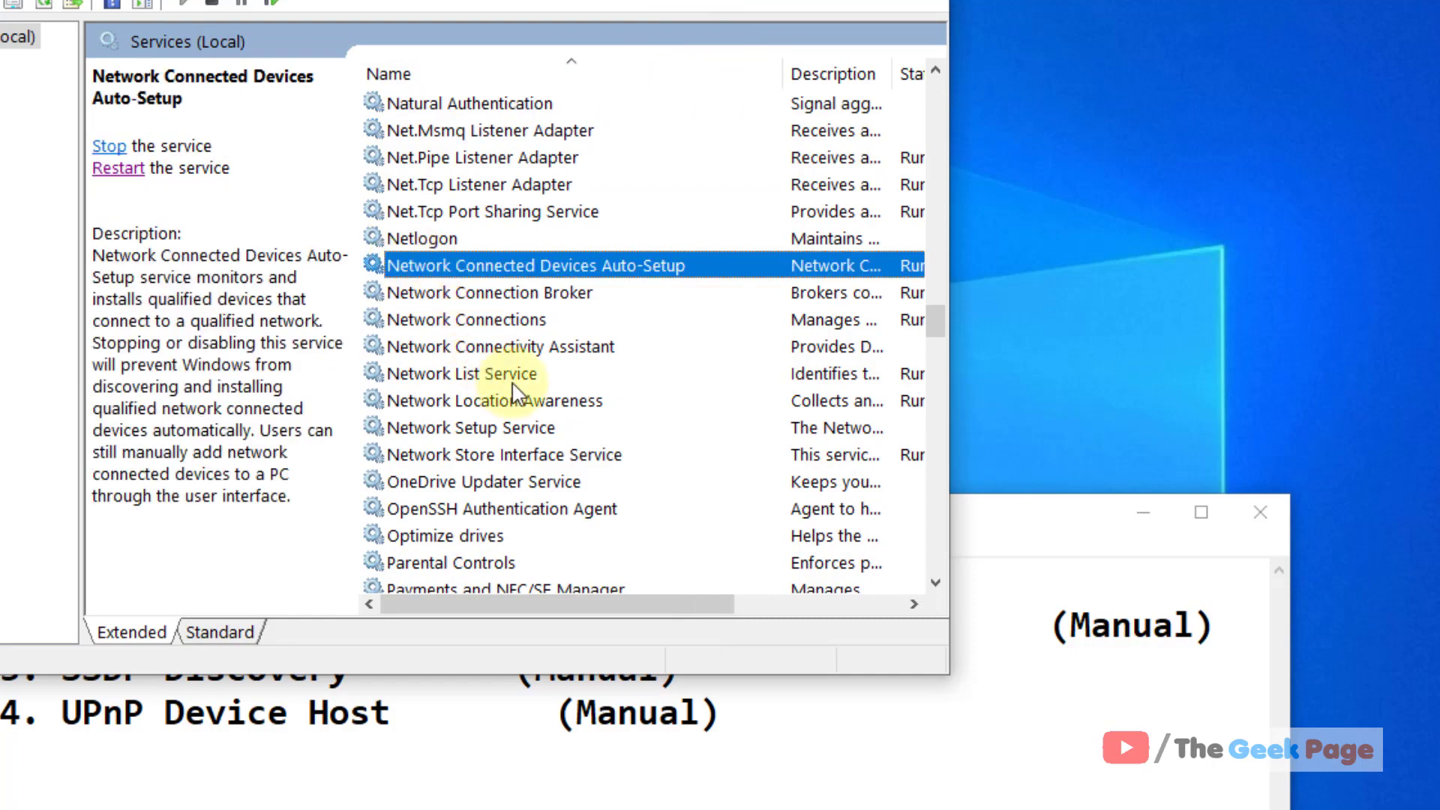
left_click(543, 456)
double_click(543, 454)
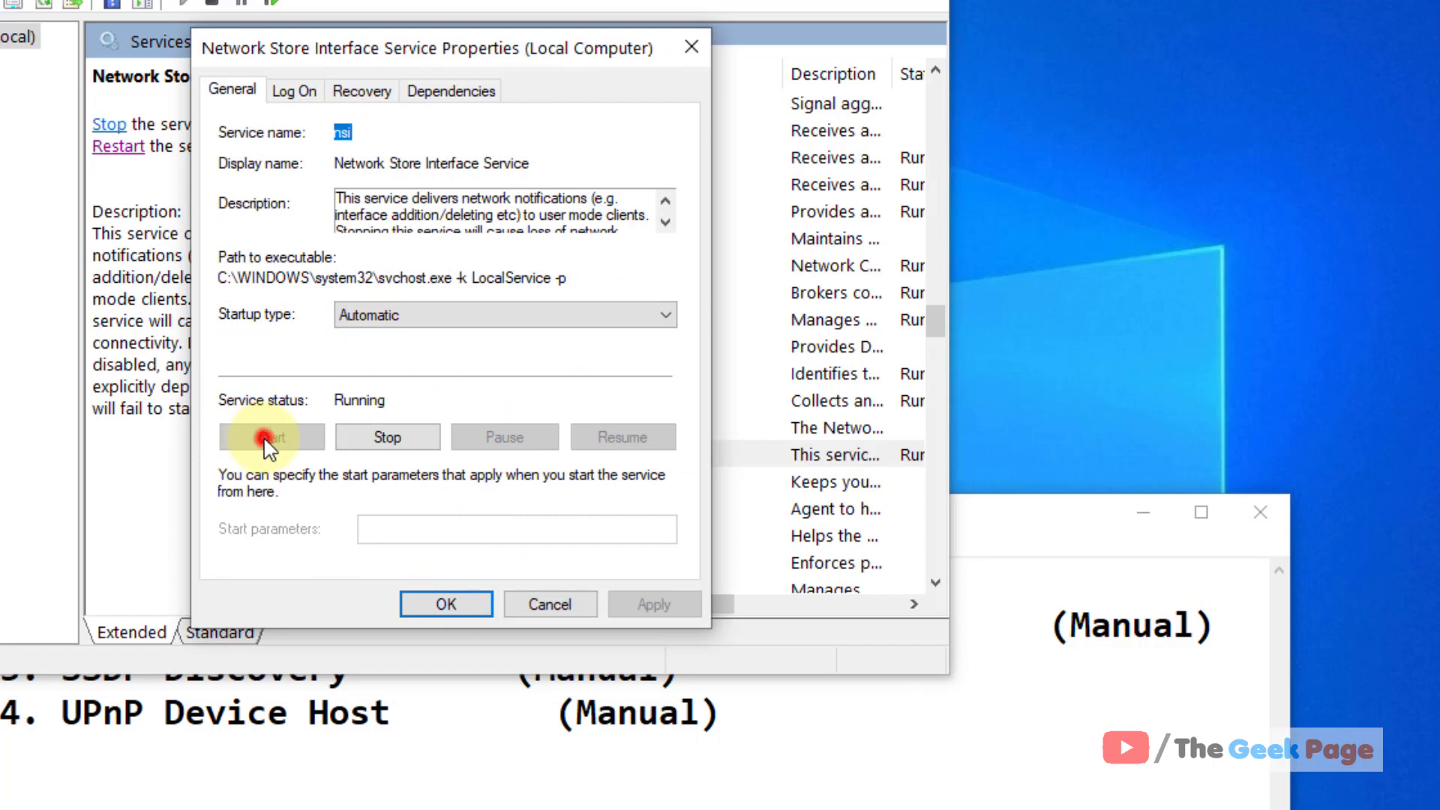
left_click(691, 47)
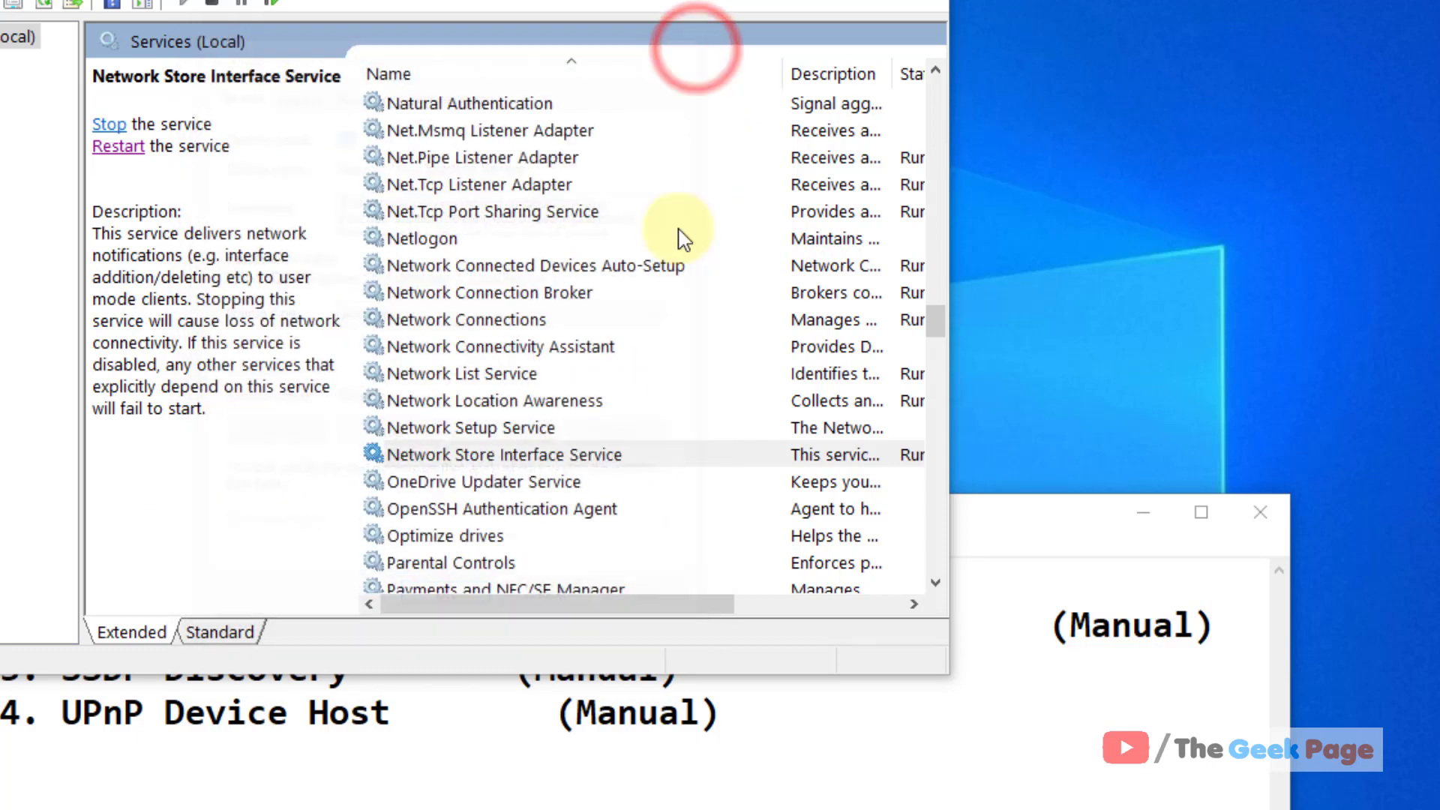
left_click(977, 553)
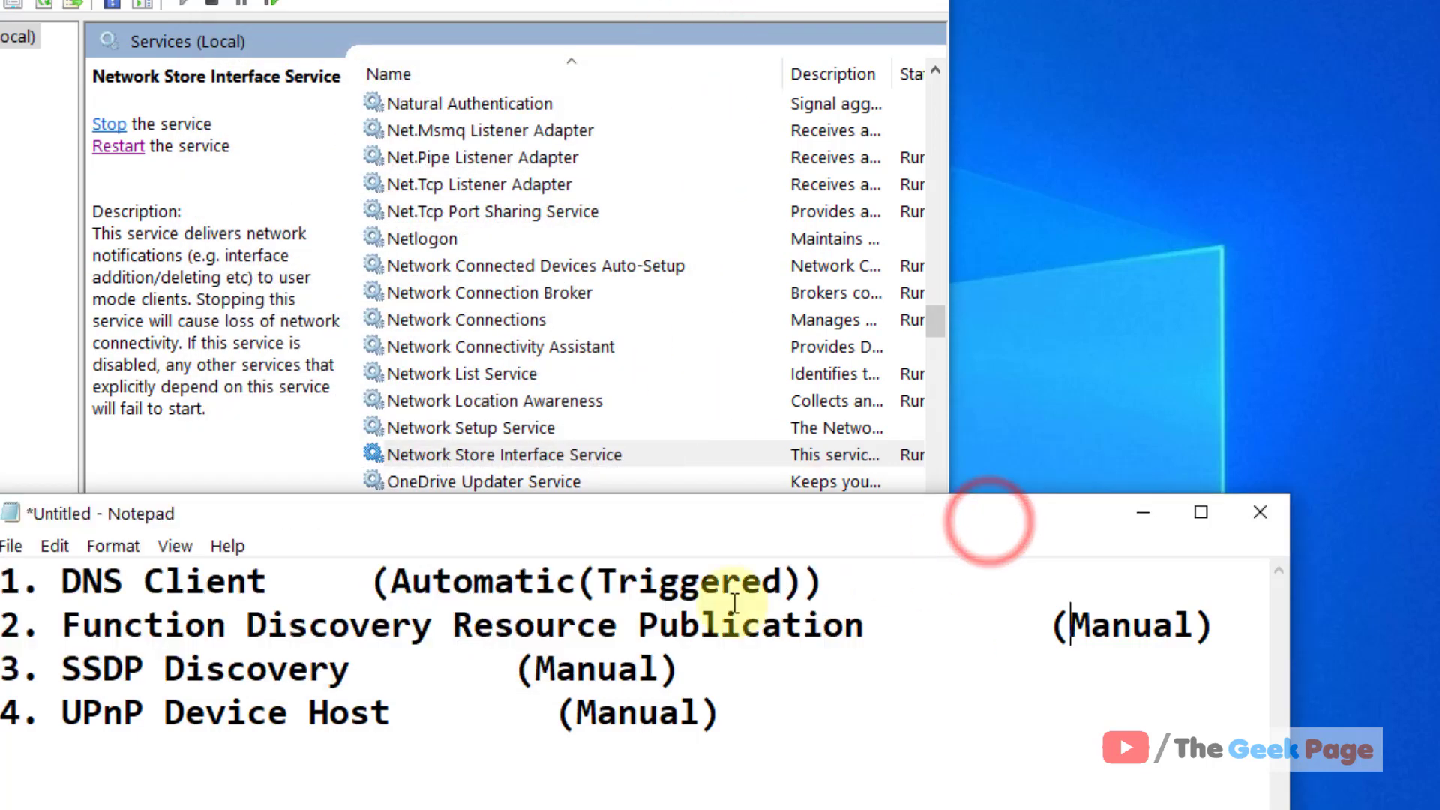
- View DNS Client's dependencies, which list Network Store Interface Service
left_click(481, 169)
type("dns")
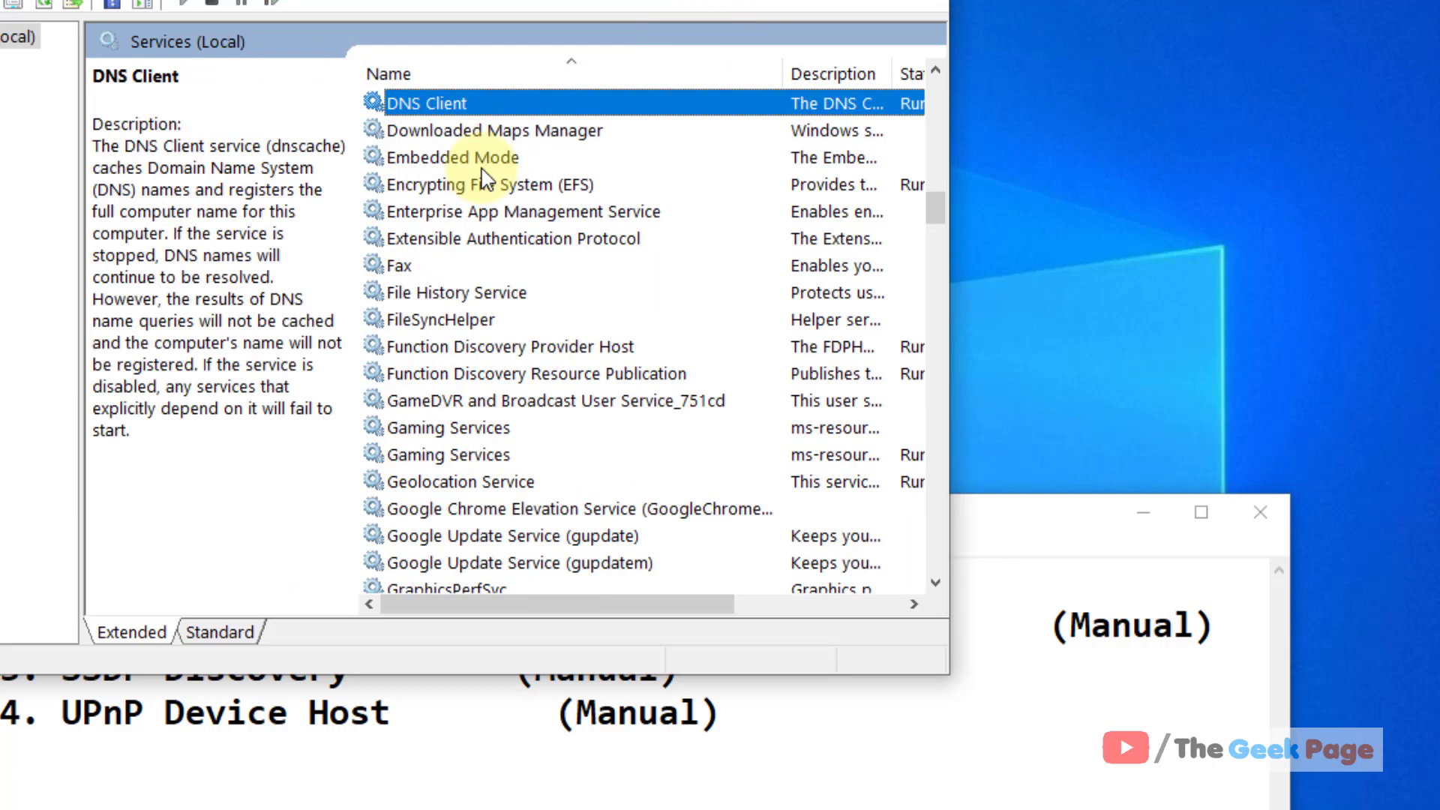
double_click(450, 105)
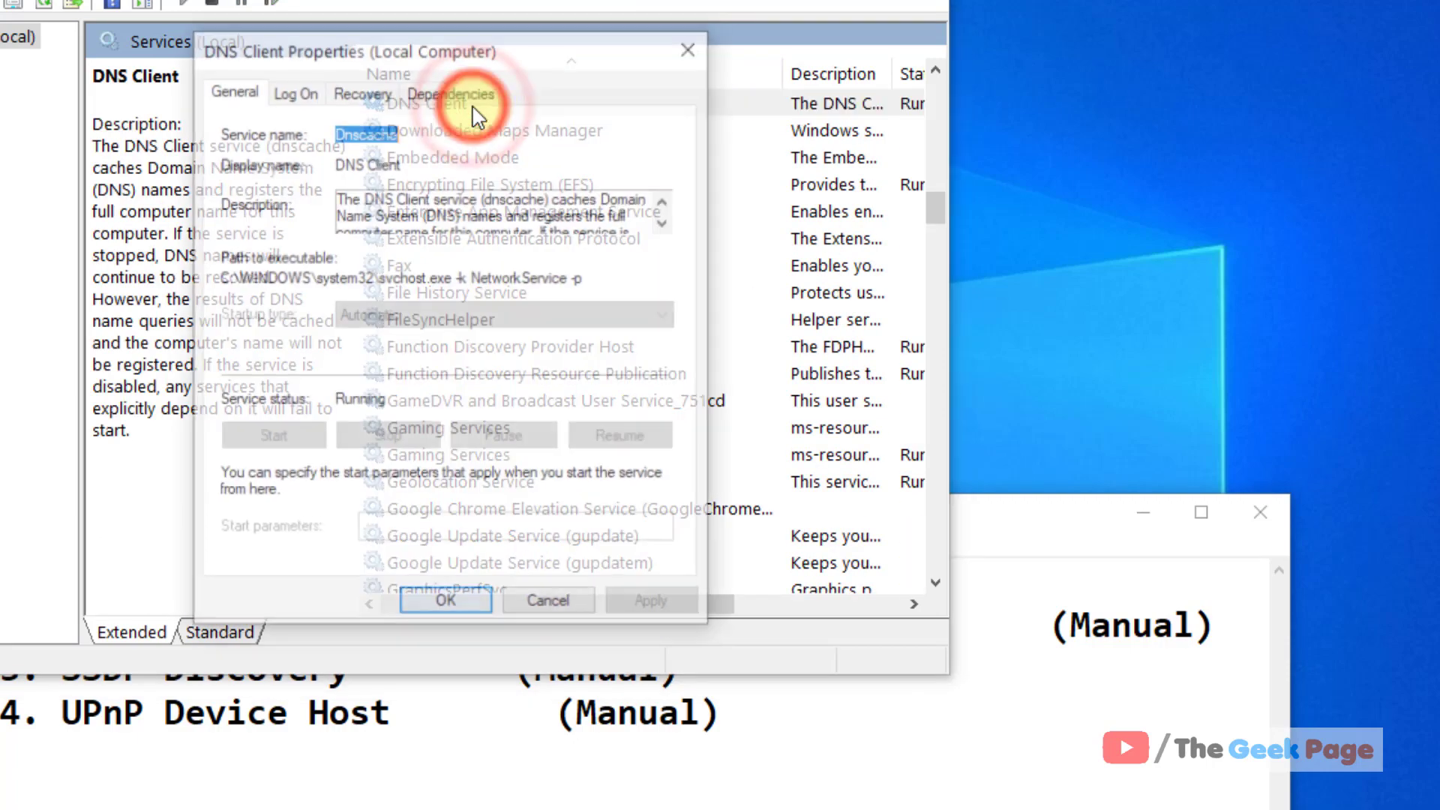
left_click(442, 90)
left_click(326, 273)
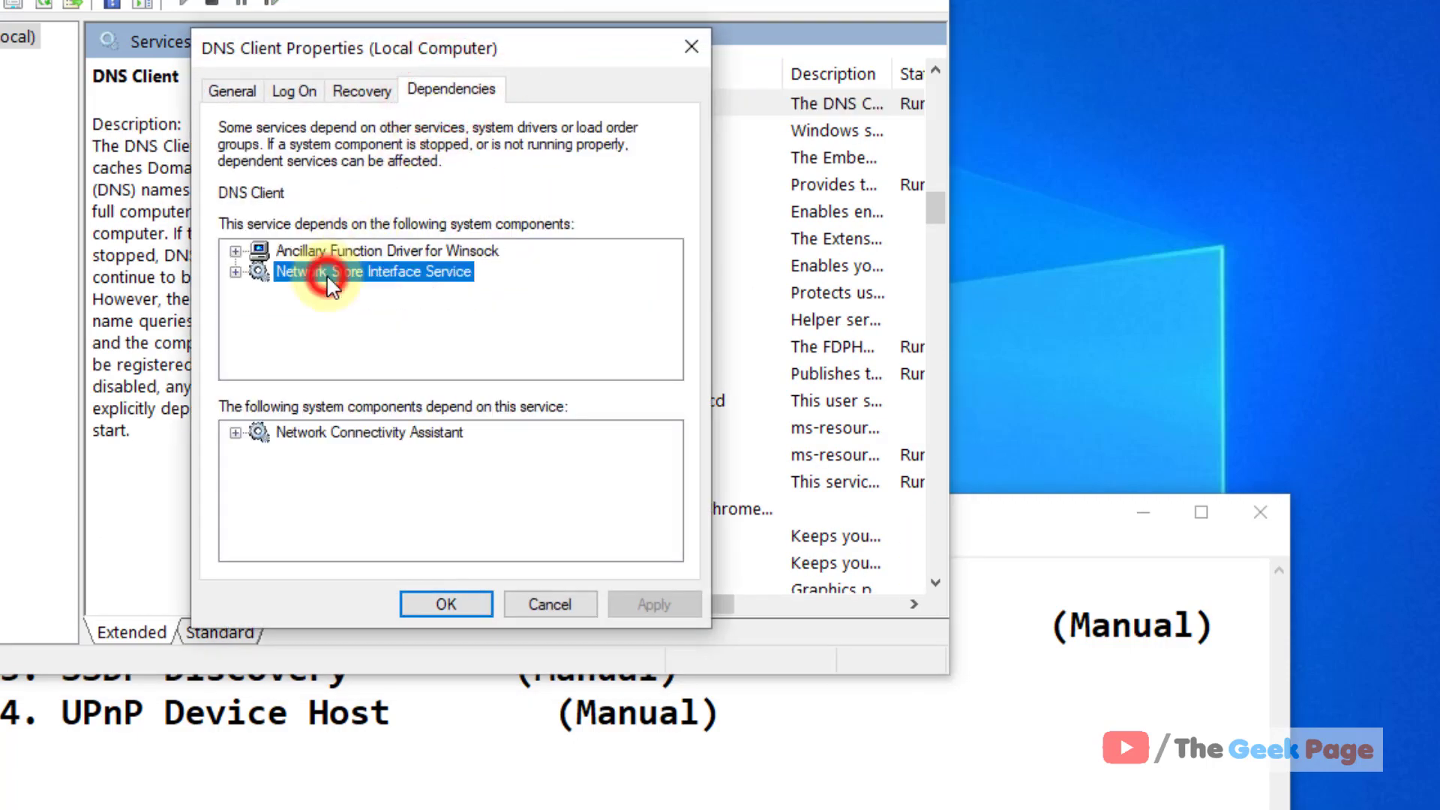
left_click(685, 56)
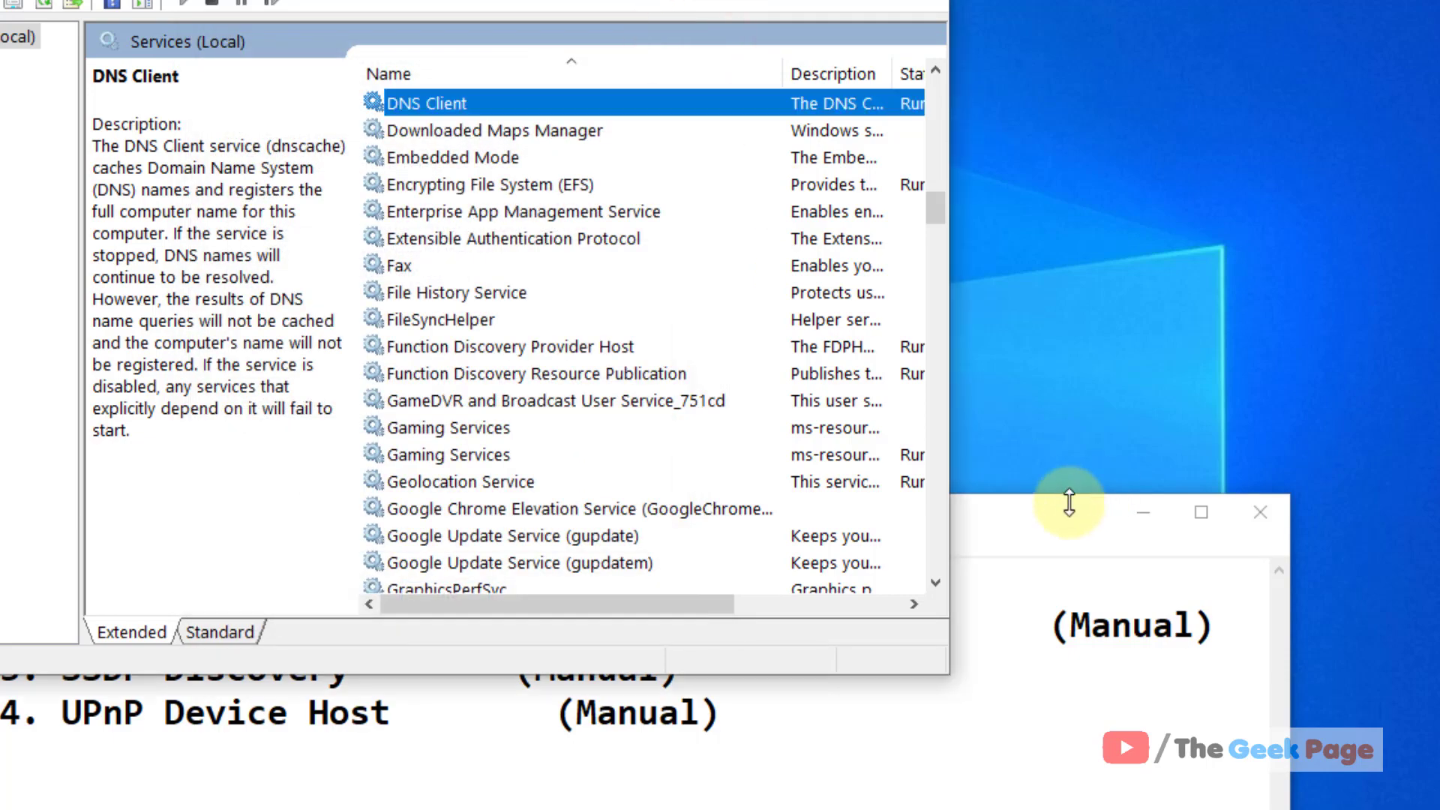
left_click(1050, 513)
- Check Function Discovery Resource Publication's dependencies: Function Discovery Provider Host, HTTP Service and RPC
left_click(486, 320)
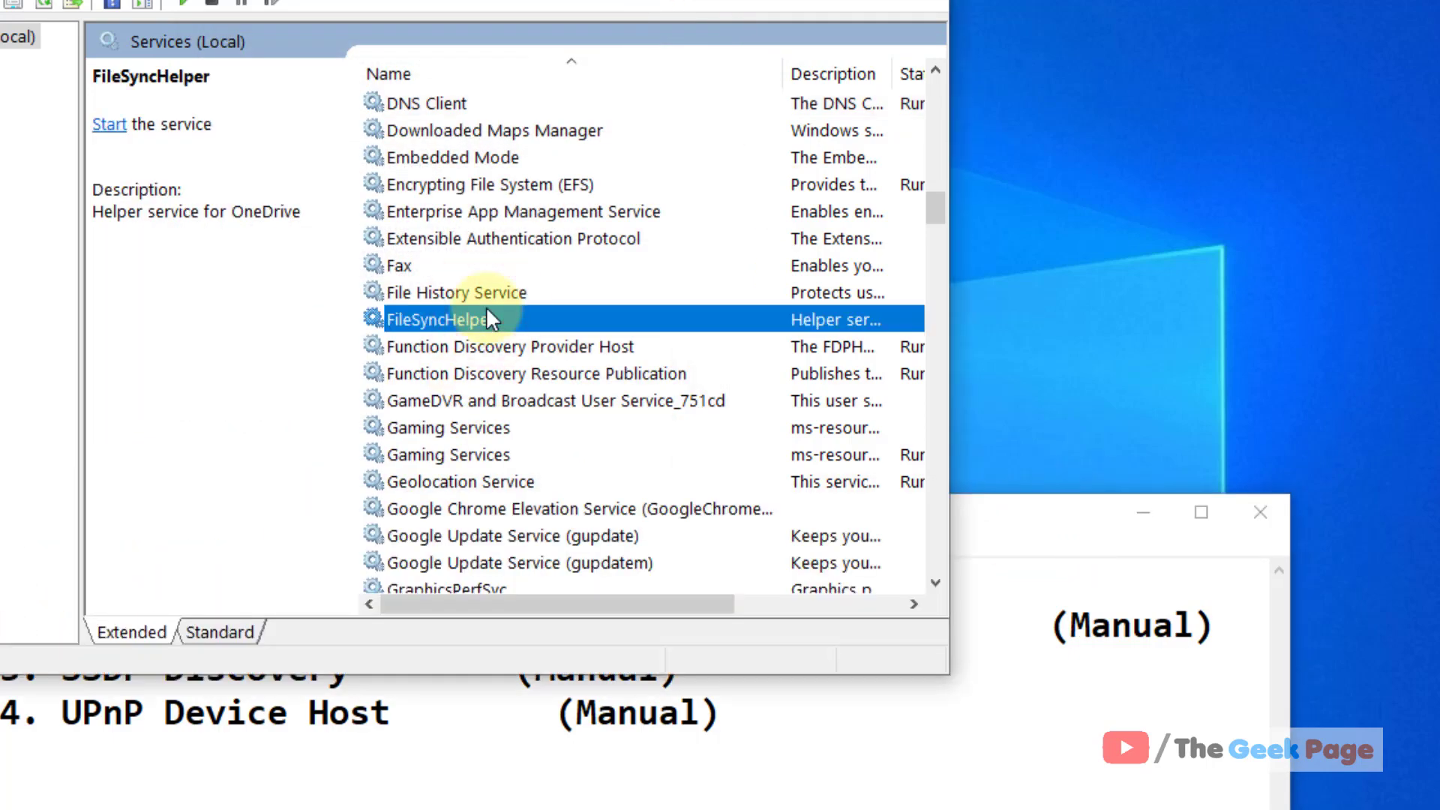
key("Down")
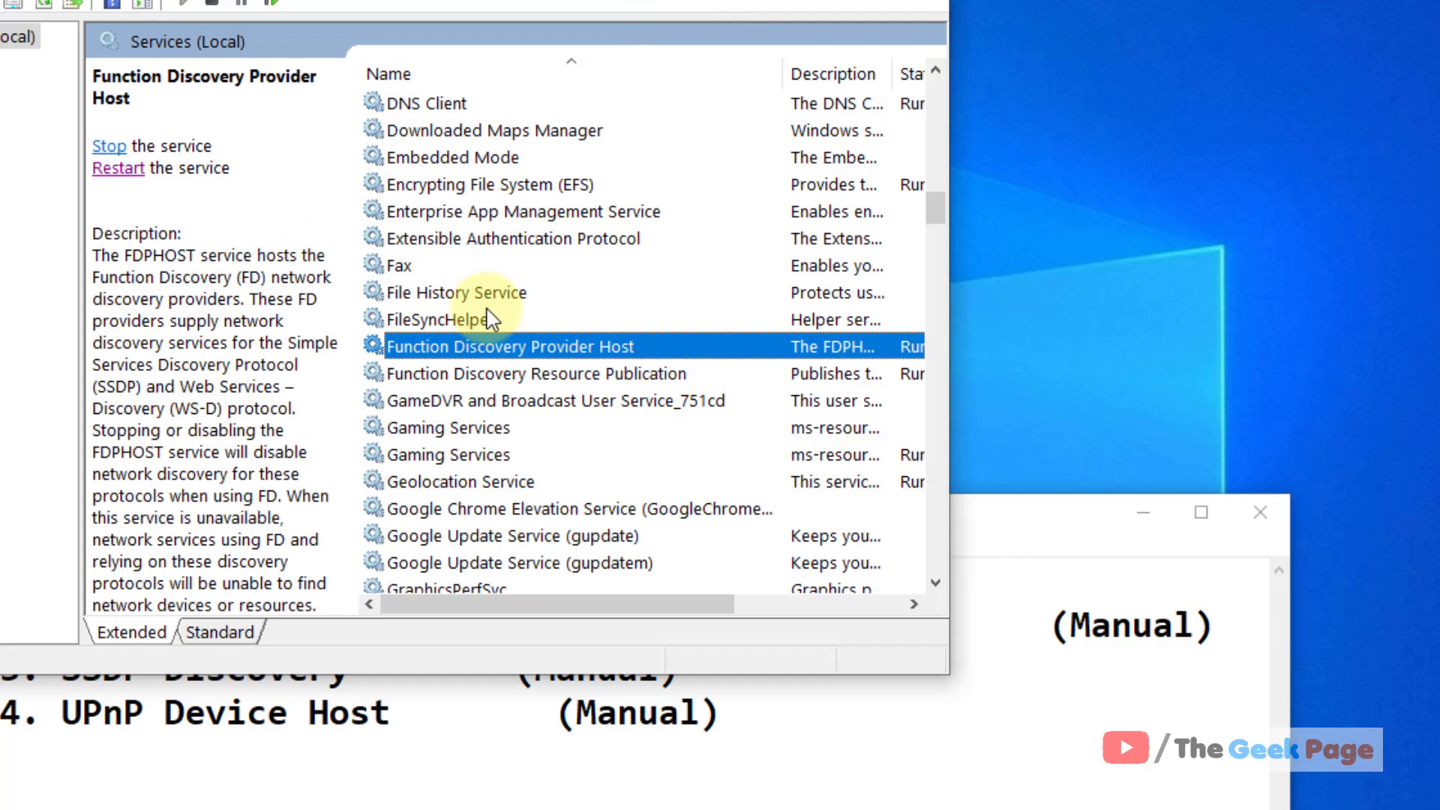
double_click(519, 378)
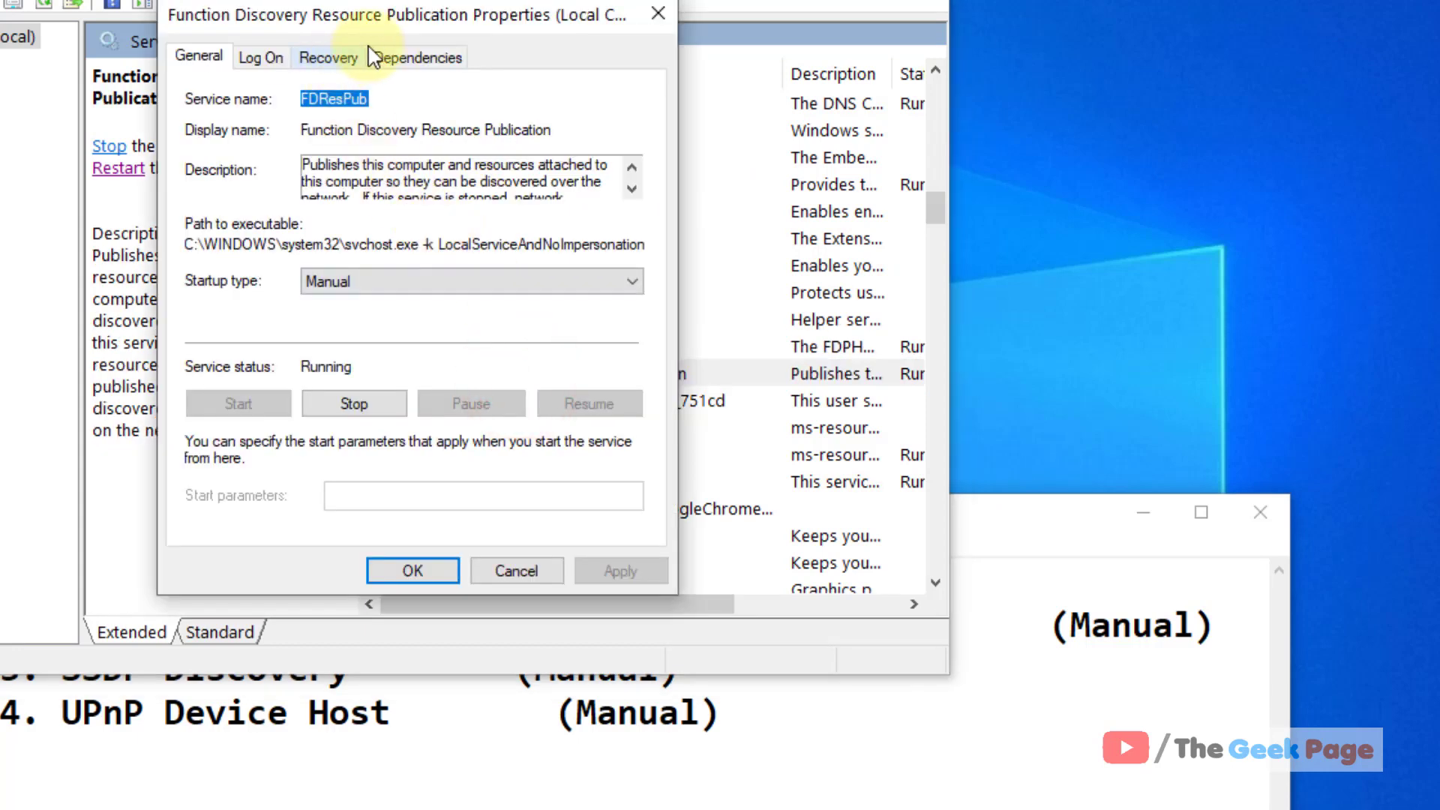
left_click(382, 56)
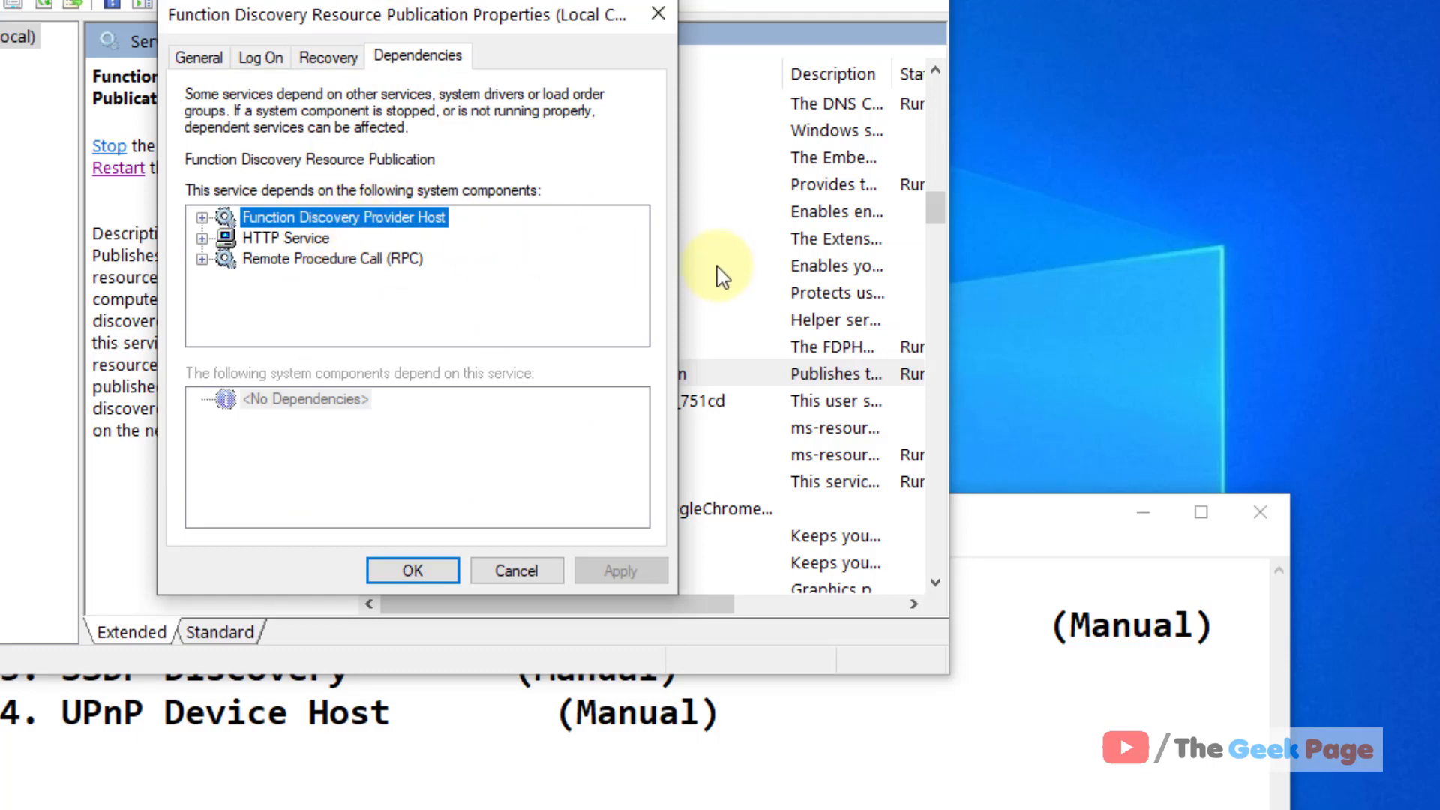
left_click(695, 289)
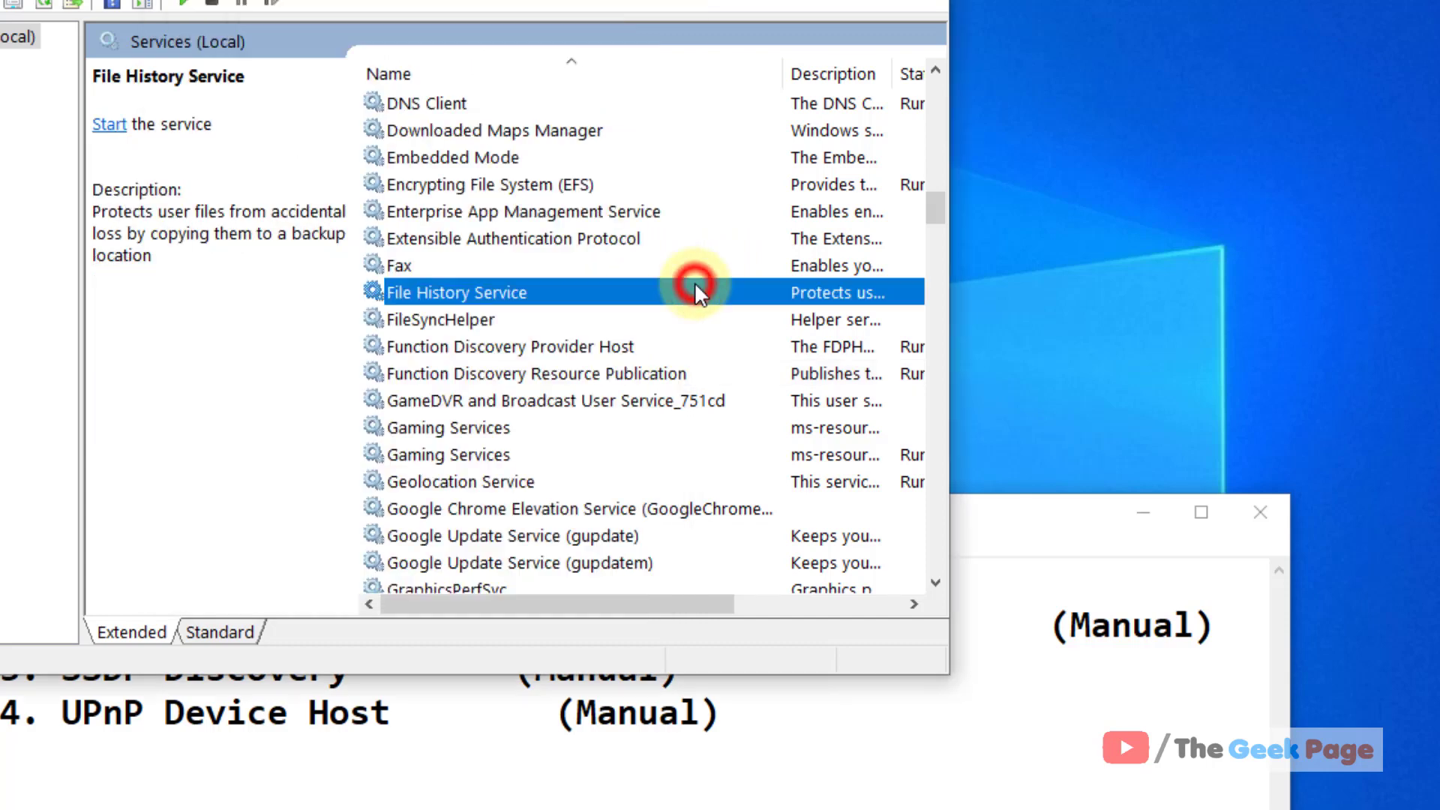
type("rem")
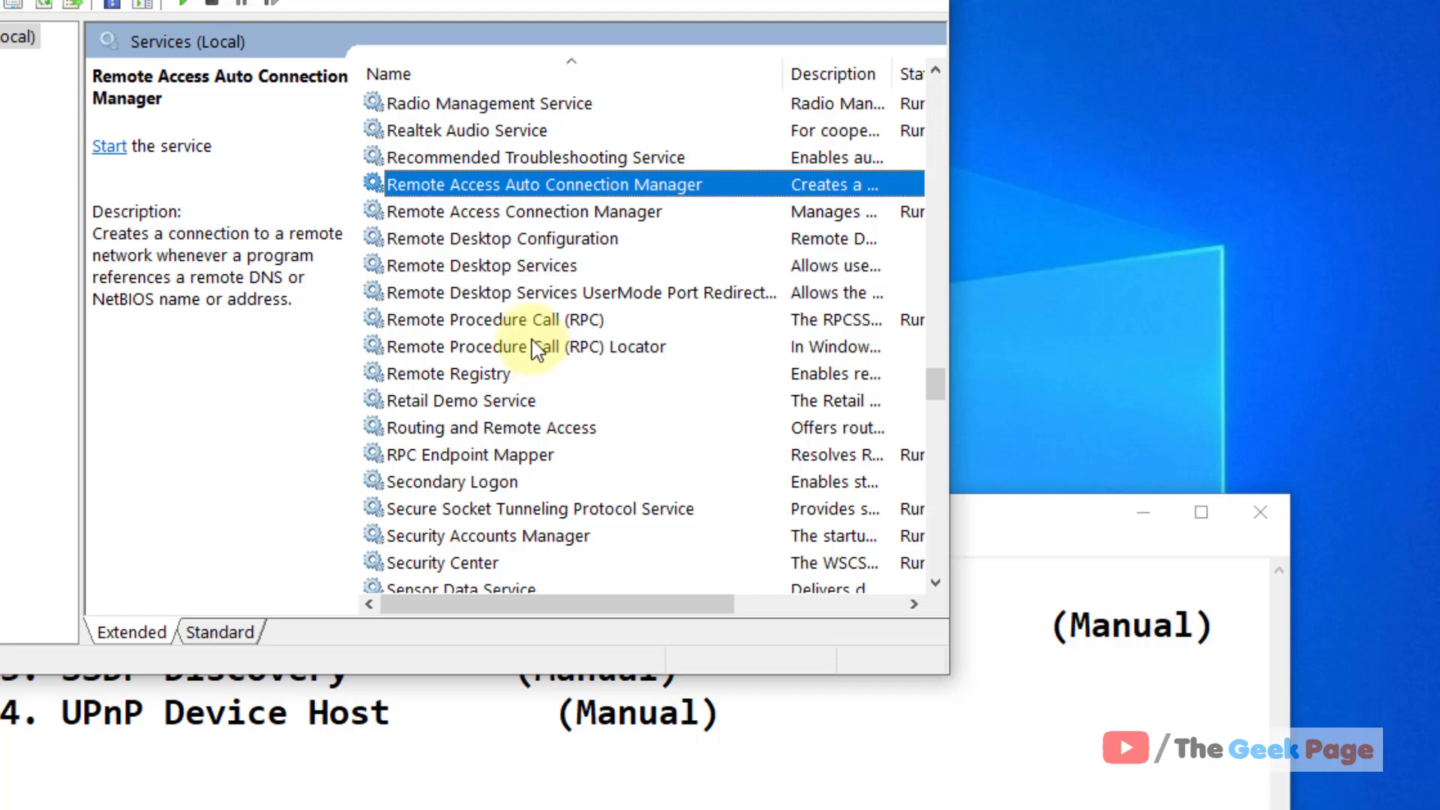
- Check Remote Procedure Call (RPC) shows Automatic and Running, then close both properties dialogs
left_click(529, 323)
double_click(525, 322)
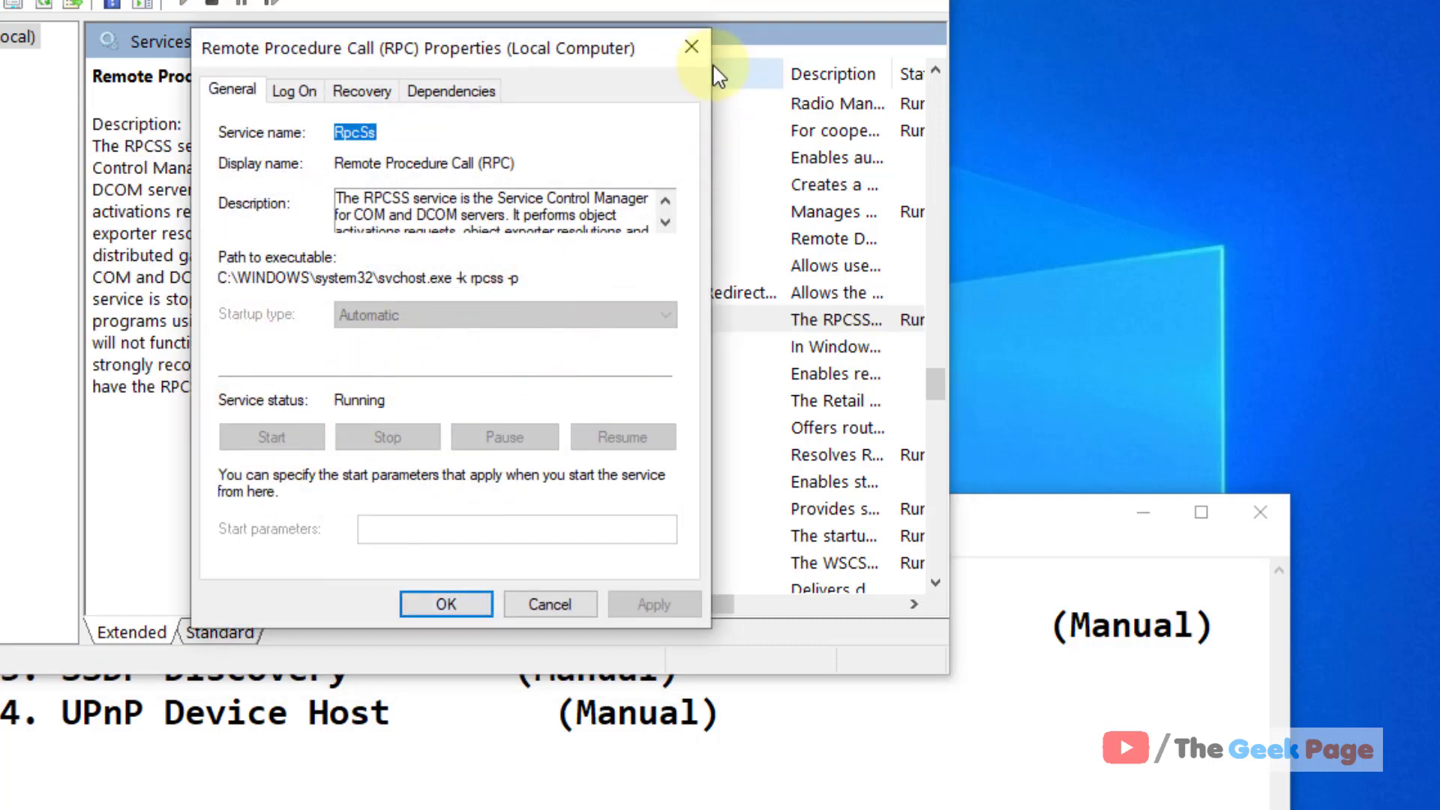
left_click(692, 47)
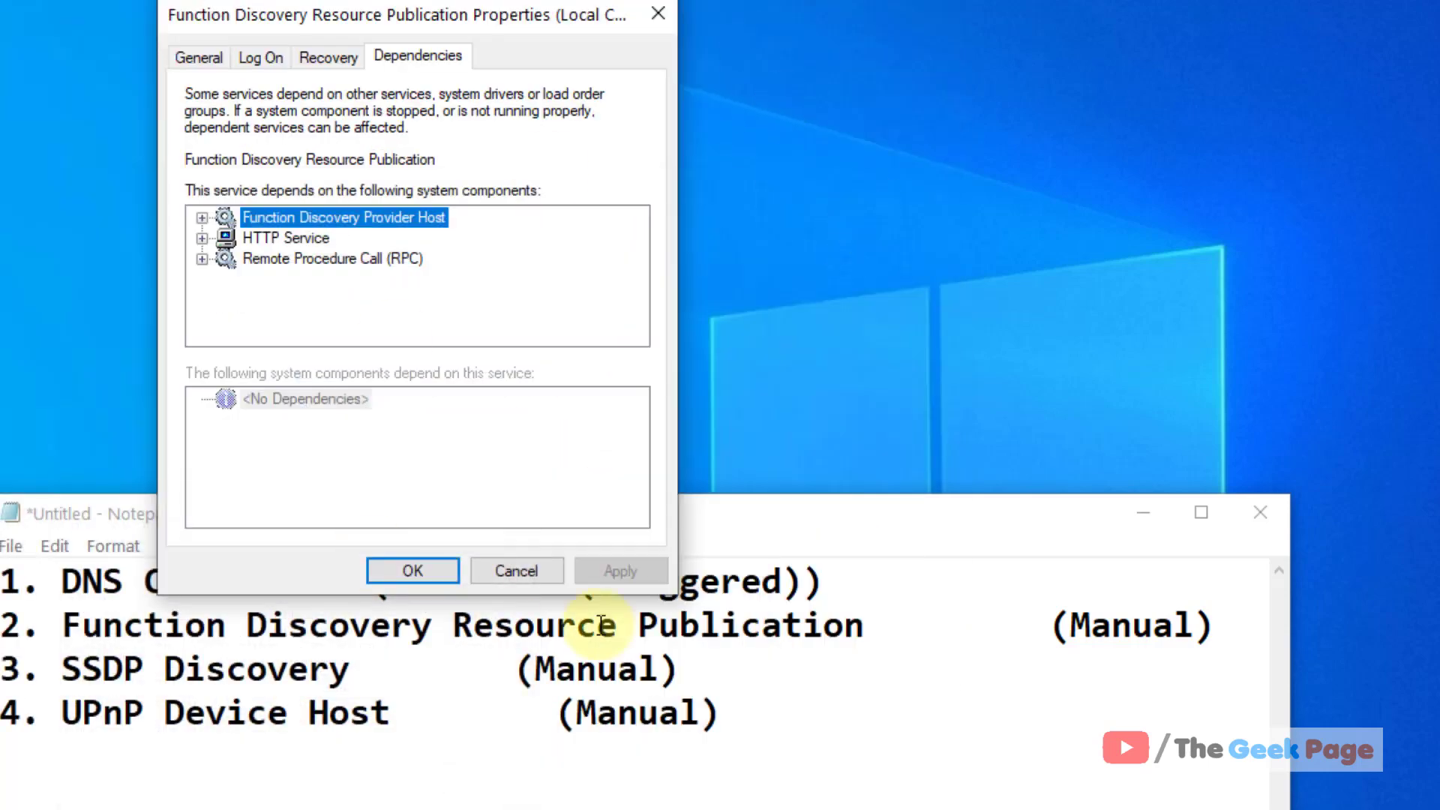
left_click(668, 10)
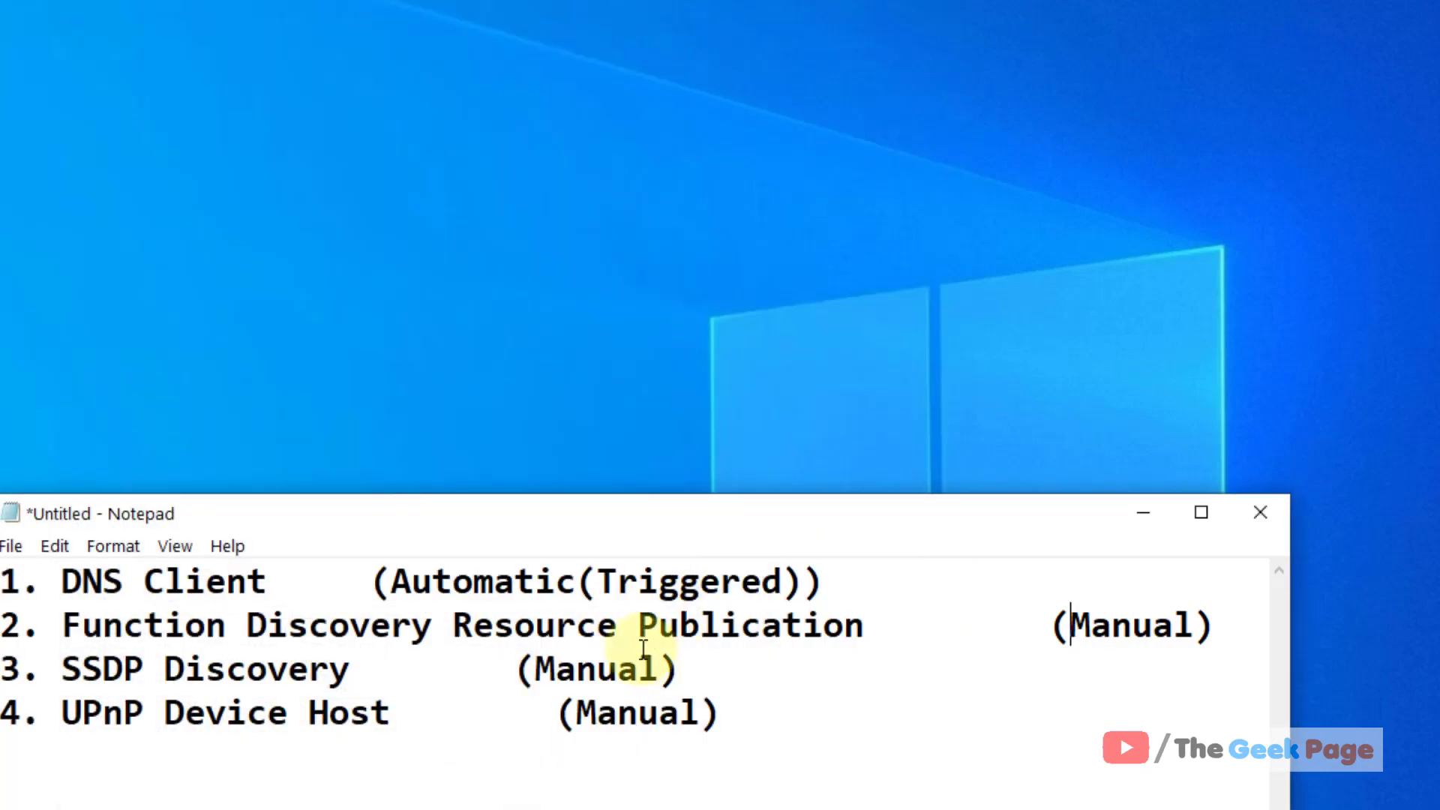